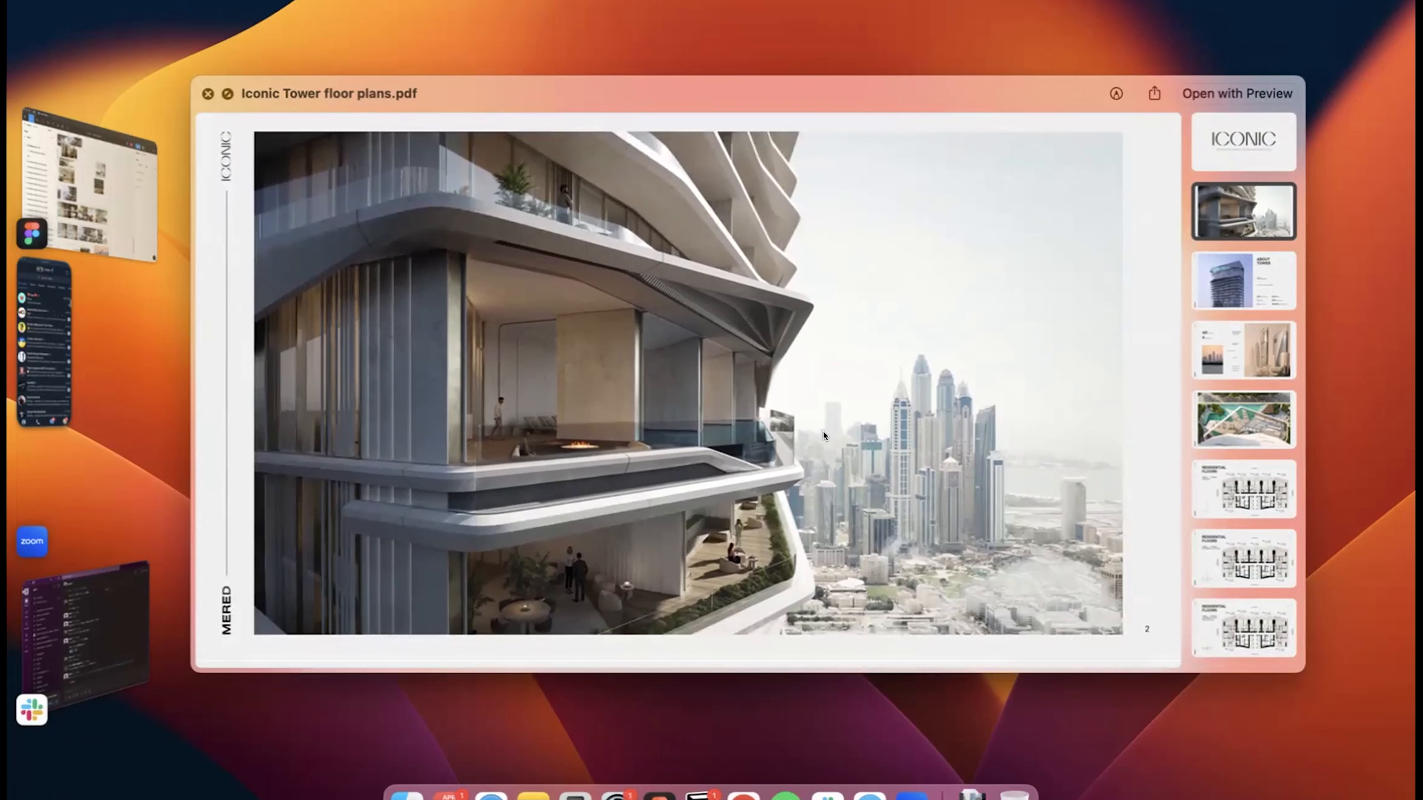
# Capture a screenshot of the balcony and skyline render on page 2 of the Iconic Tower floor plans PDF.
pyautogui.scroll(2, 822, 432)
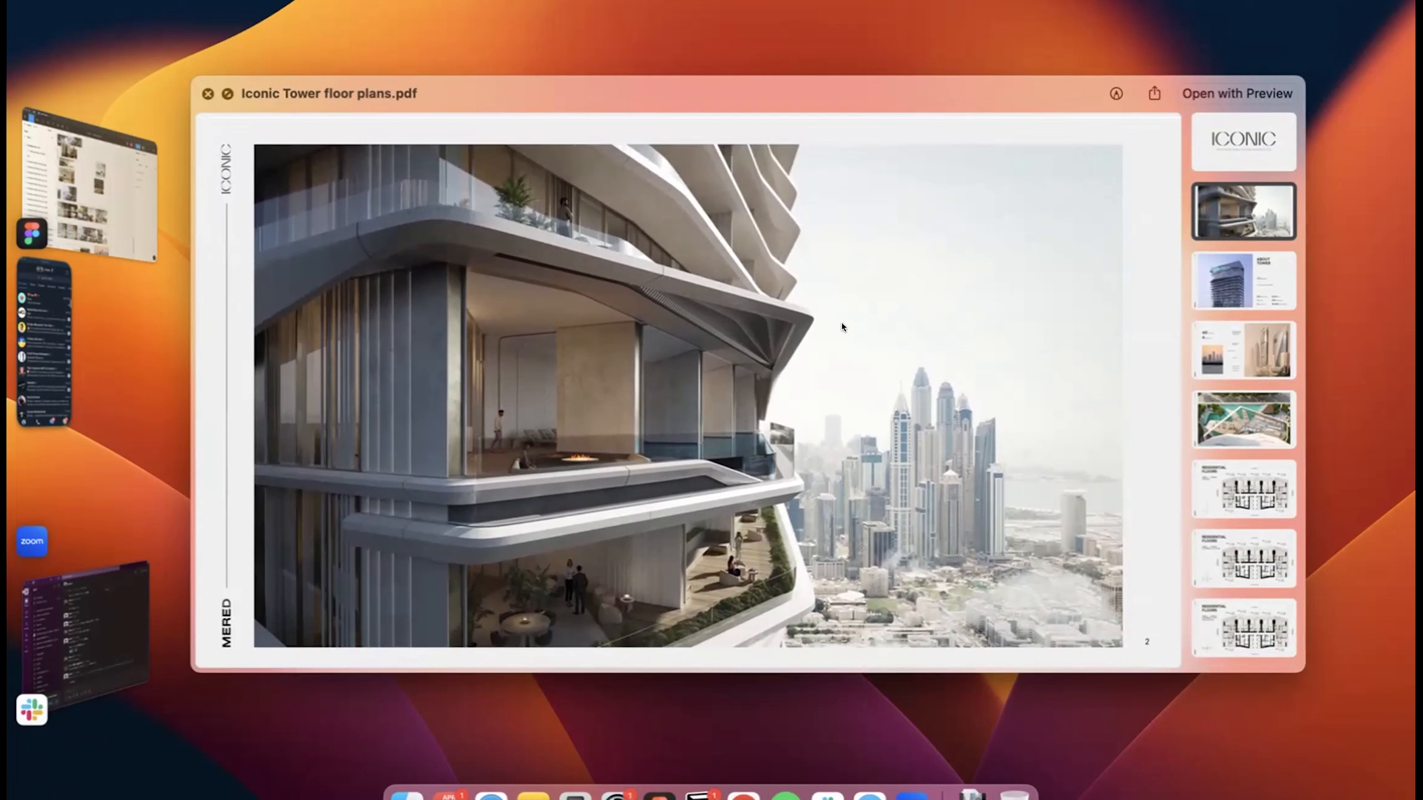
pyautogui.press('super+shift+4')
pyautogui.moveTo(288, 141); pyautogui.dragTo(1102, 632)
# Look through pages 2 to 5 of the floor plans PDF for tower renders, skyline photos and project facts.
pyautogui.scroll(-10, 1092, 622)
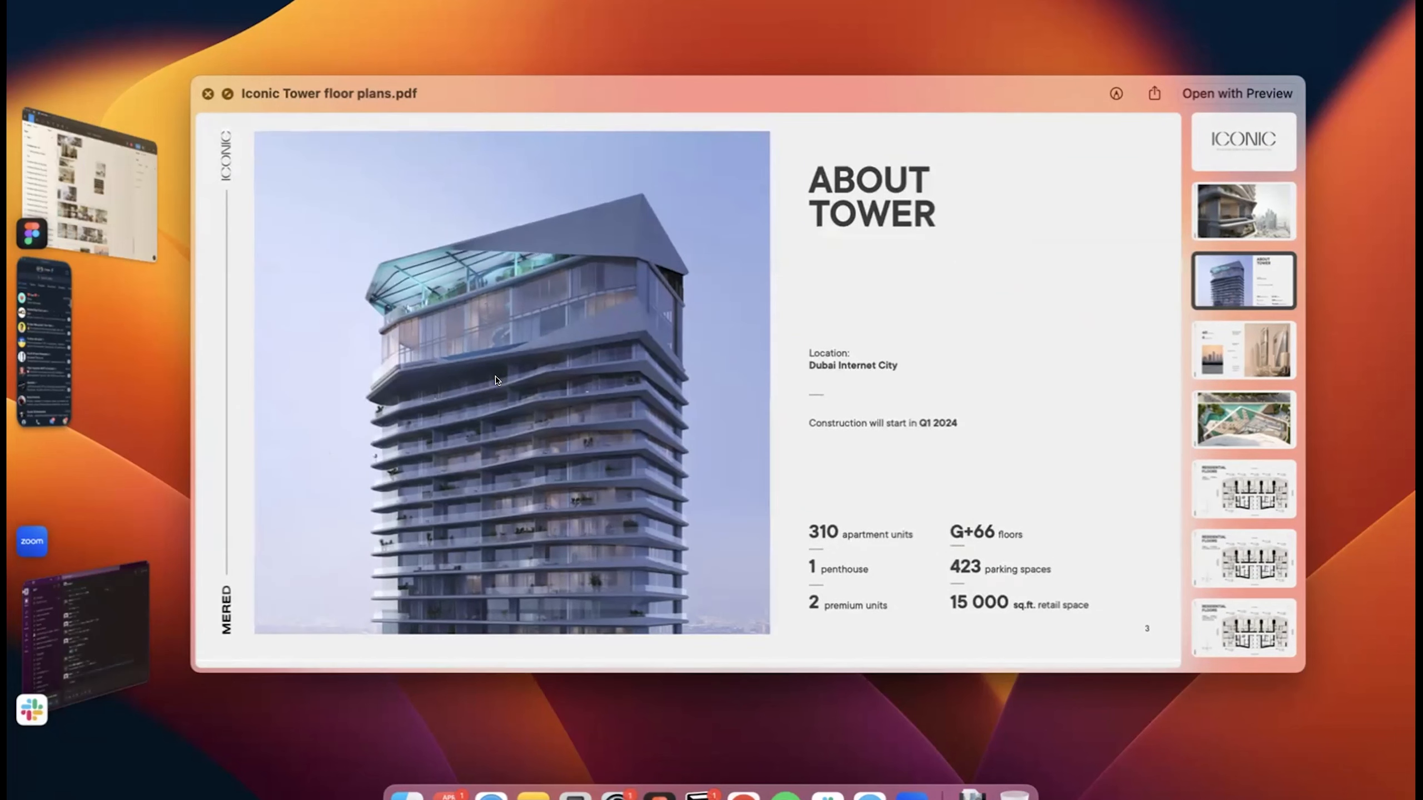
pyautogui.scroll(-10, 495, 380)
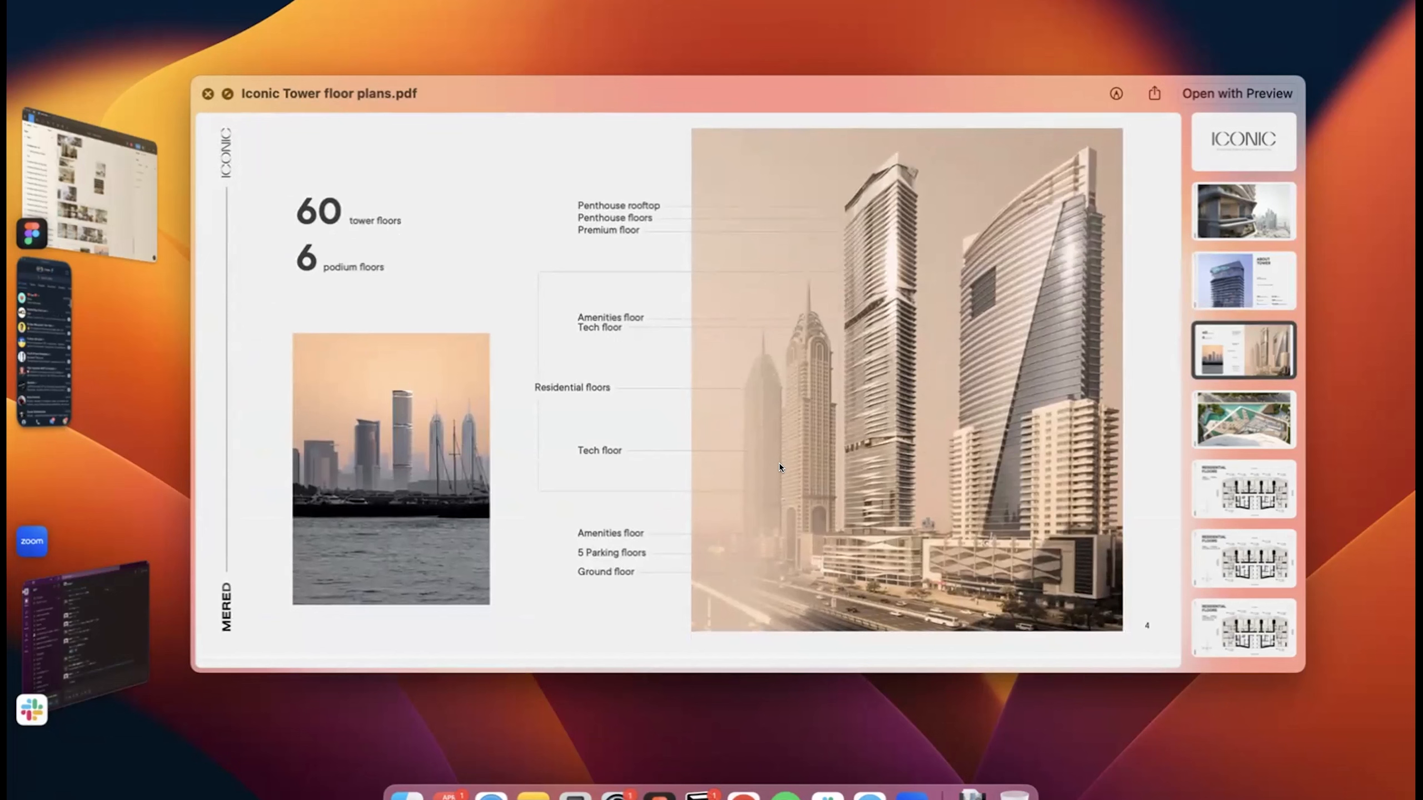
pyautogui.scroll(-10, 761, 465)
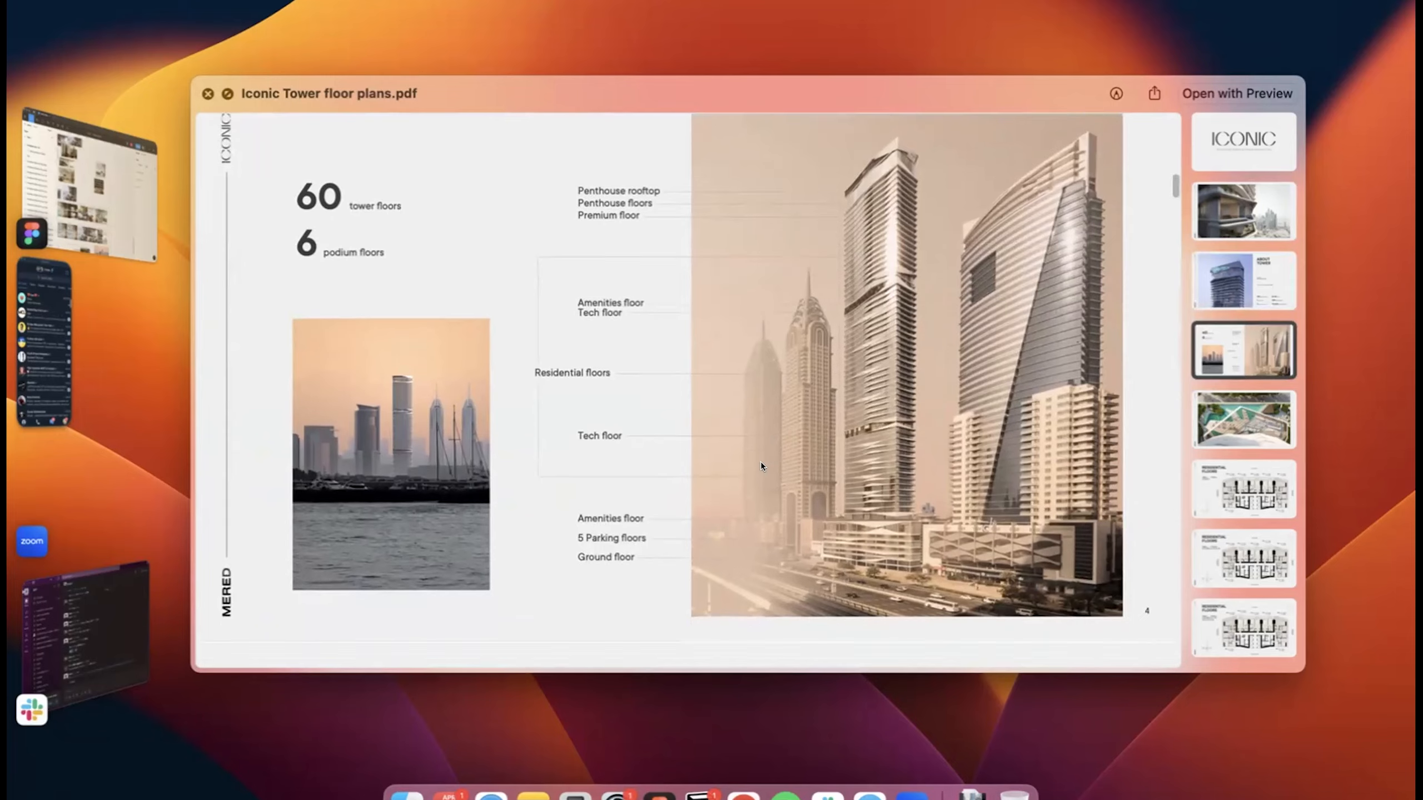
pyautogui.scroll(-5, 761, 466)
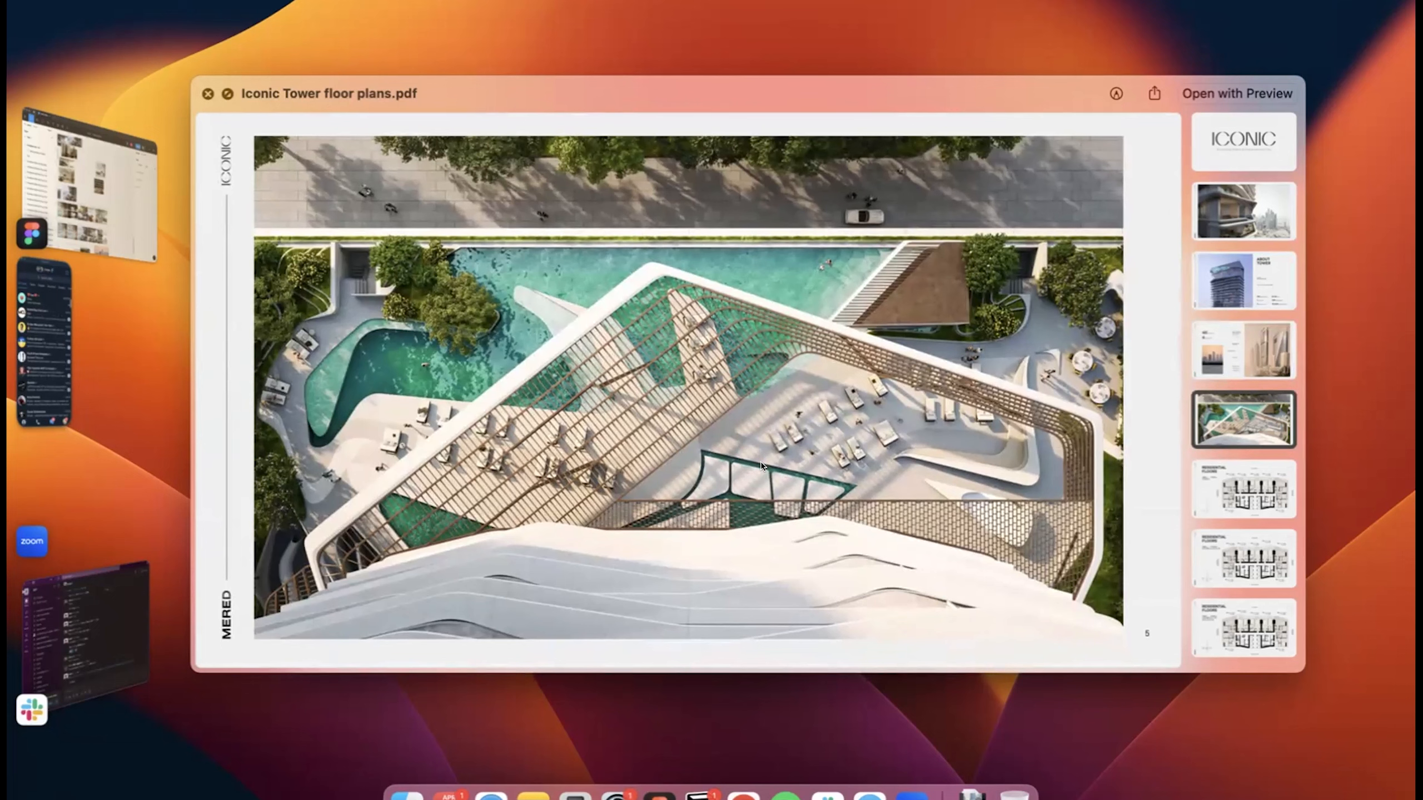
pyautogui.scroll(3, 761, 462)
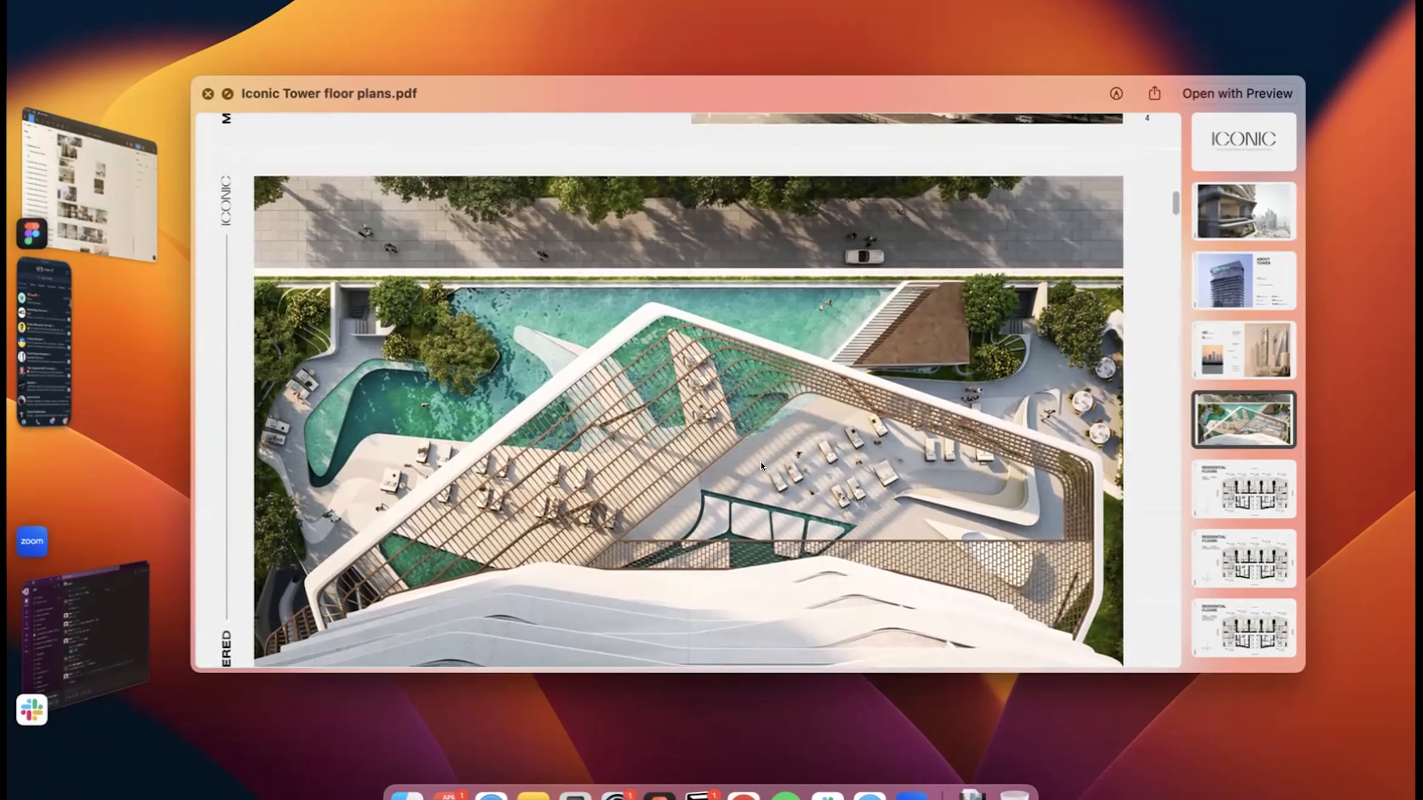
pyautogui.scroll(8, 760, 465)
pyautogui.scroll(18, 856, 531)
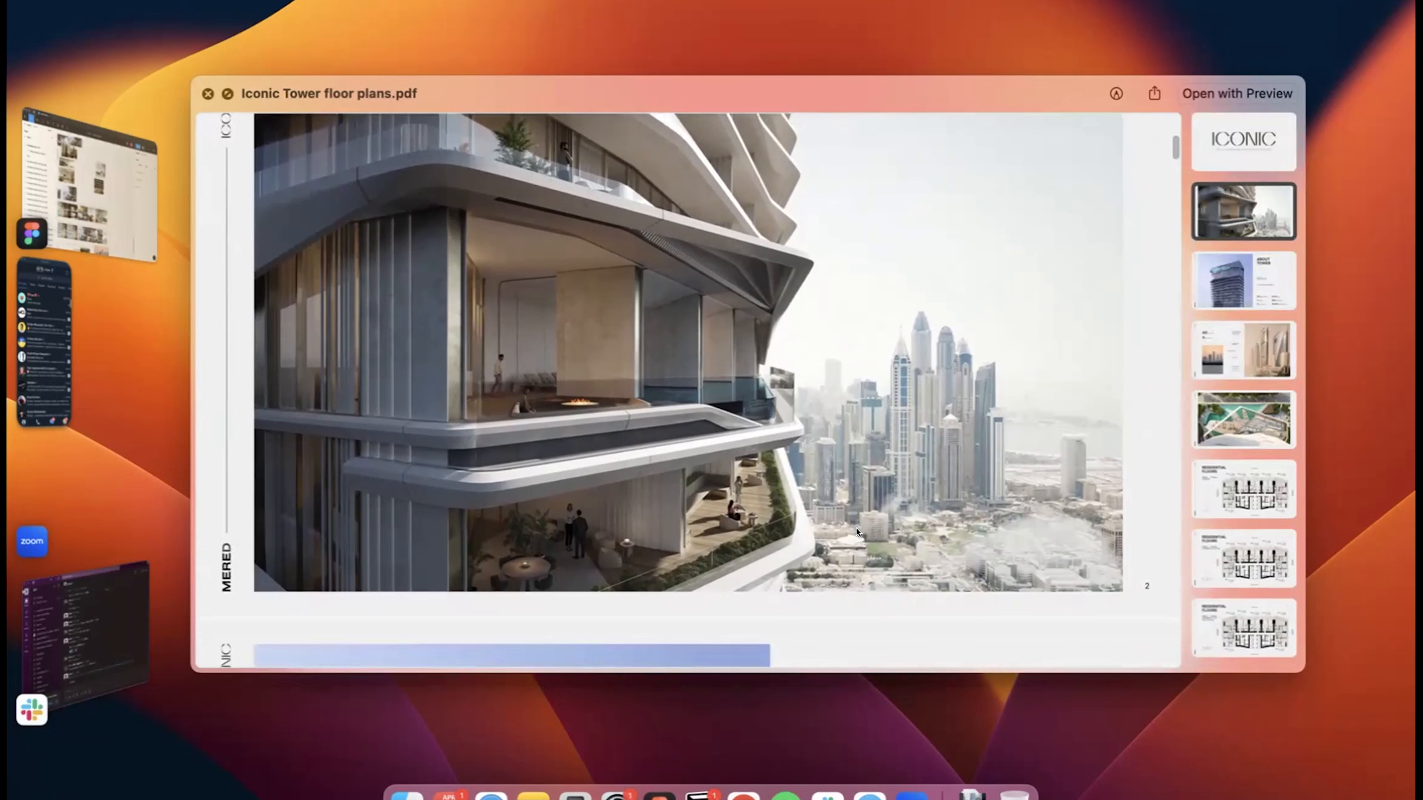
pyautogui.scroll(1, 856, 527)
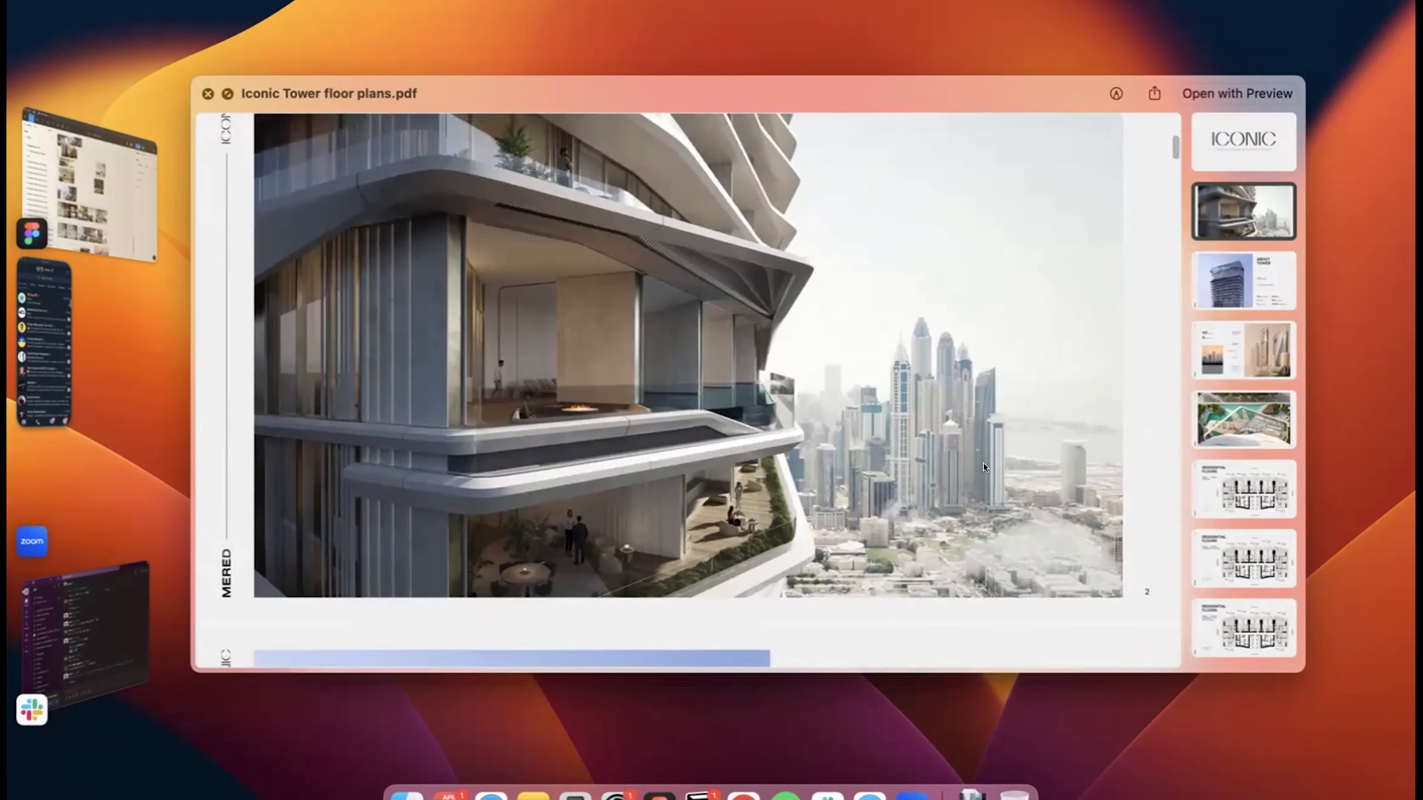
pyautogui.scroll(-2, 1002, 380)
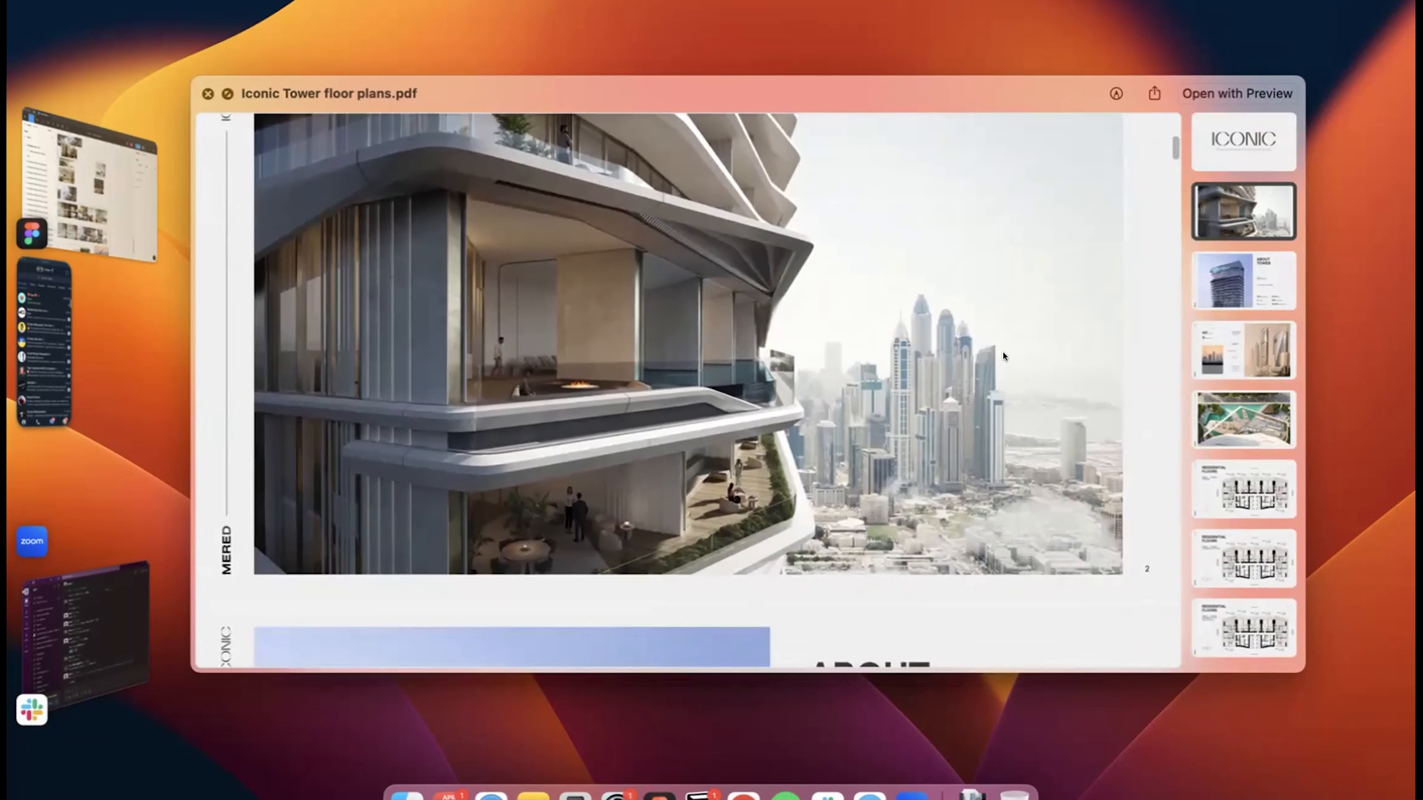
pyautogui.scroll(2, 972, 305)
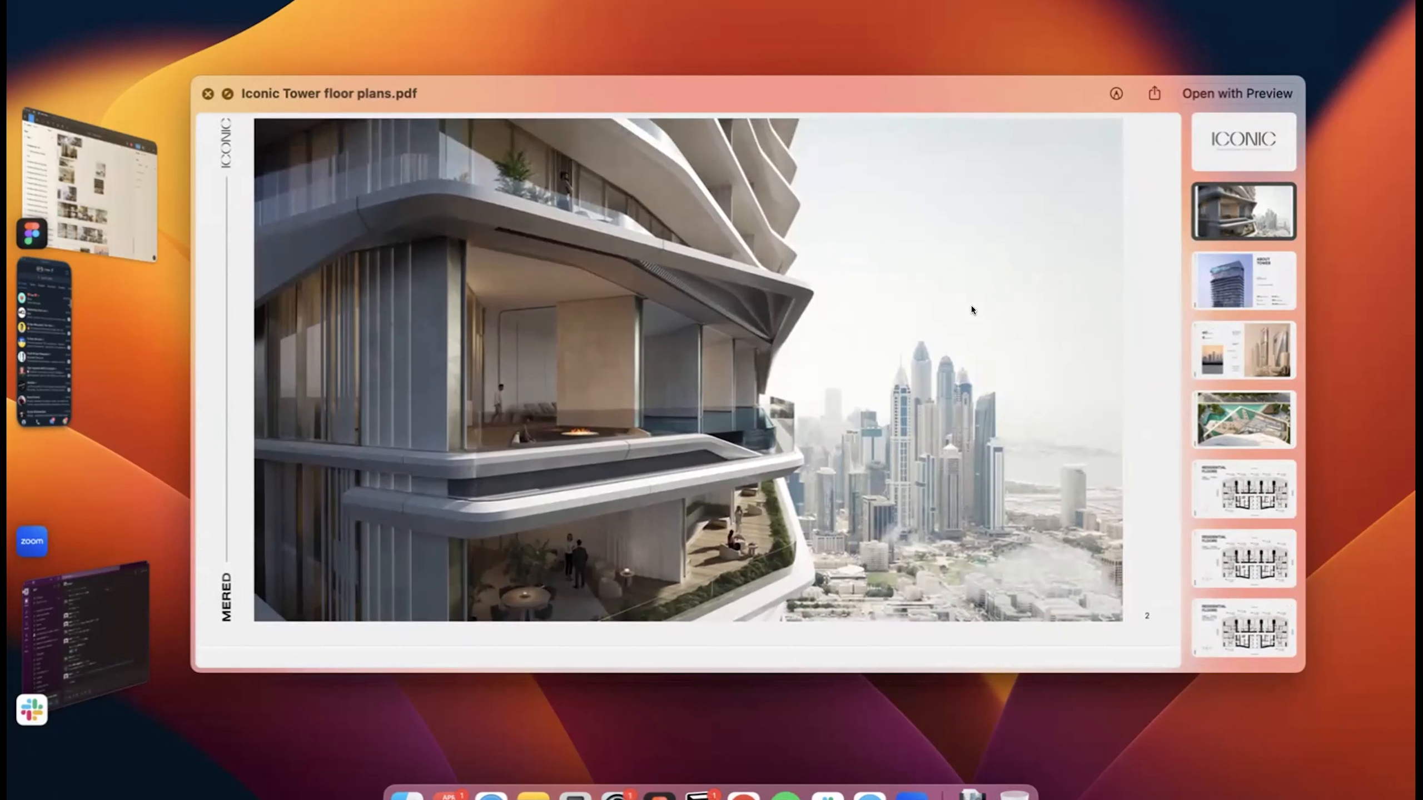
pyautogui.scroll(-10, 972, 308)
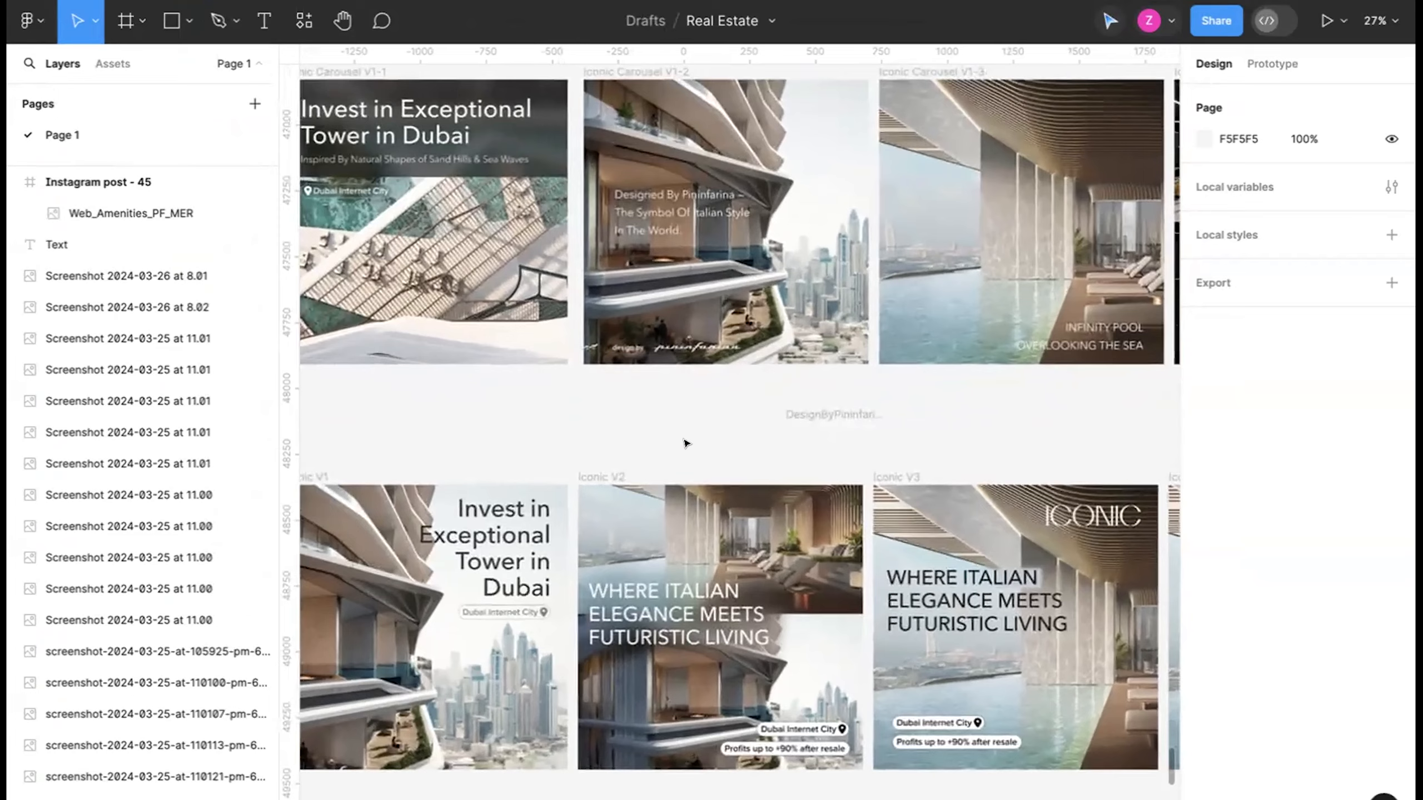
# Examine the Iconic V5 ad's headline, resale price label and ICONIC logo among the existing creatives.
pyautogui.hscroll(-2, 685, 444)
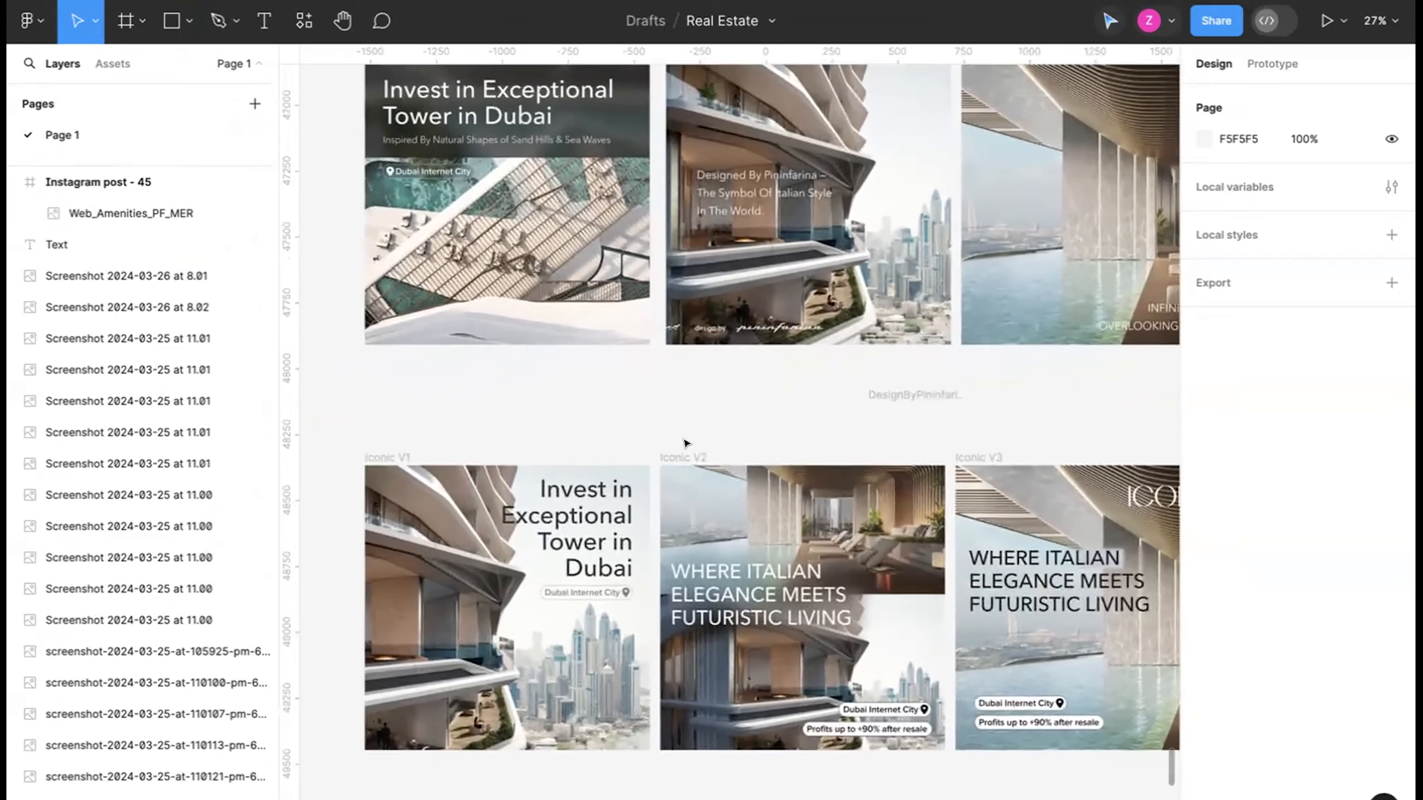
pyautogui.scroll(1, 685, 445)
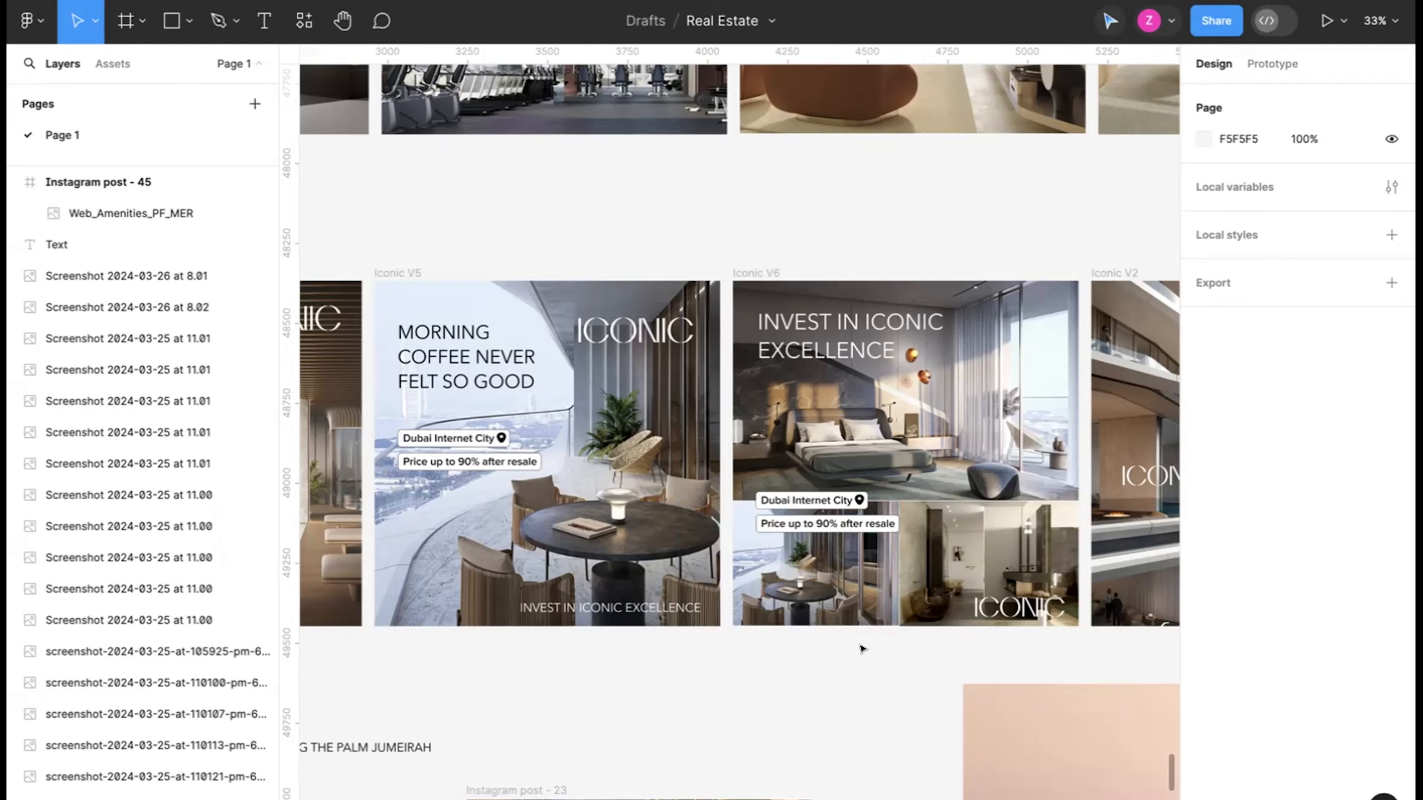
pyautogui.click(498, 357)
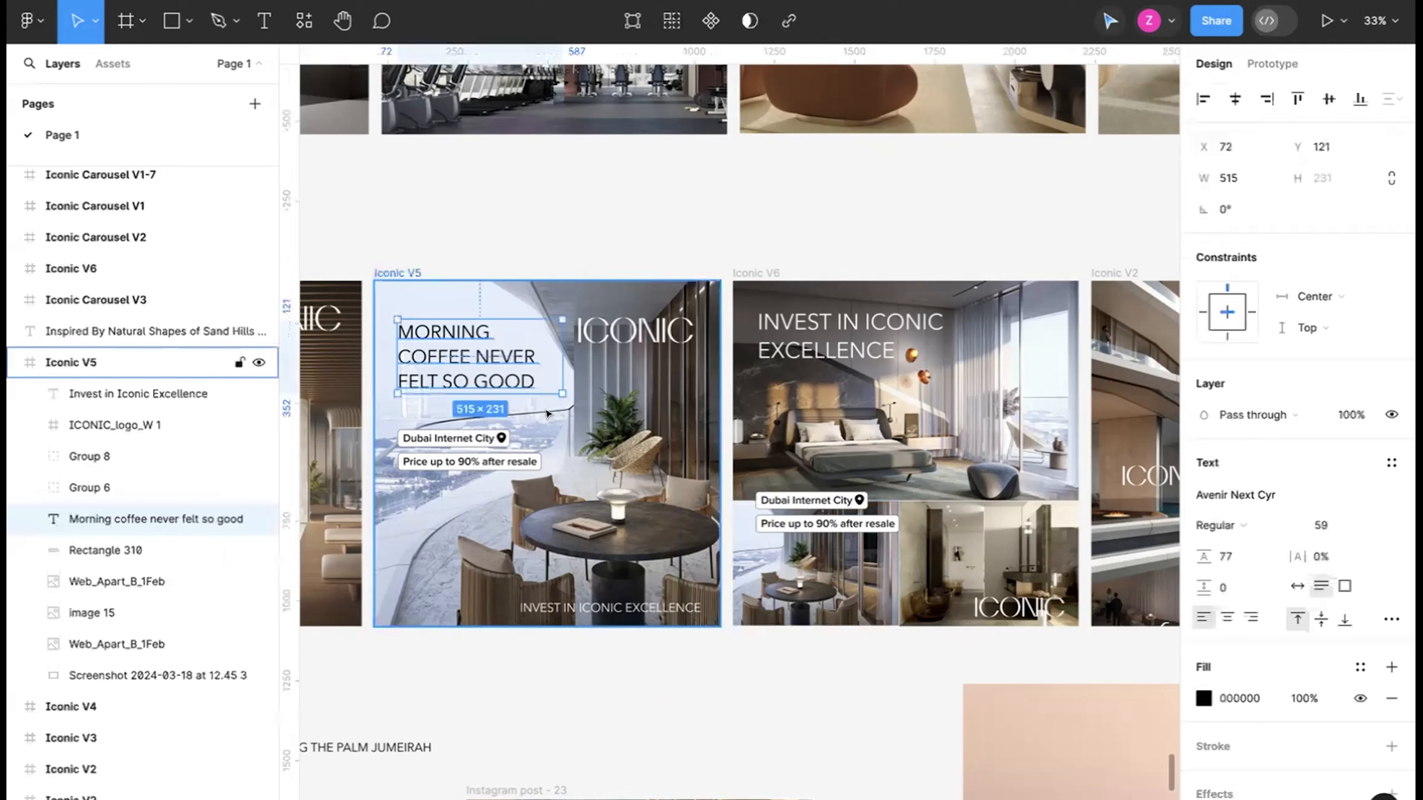
pyautogui.click(490, 460)
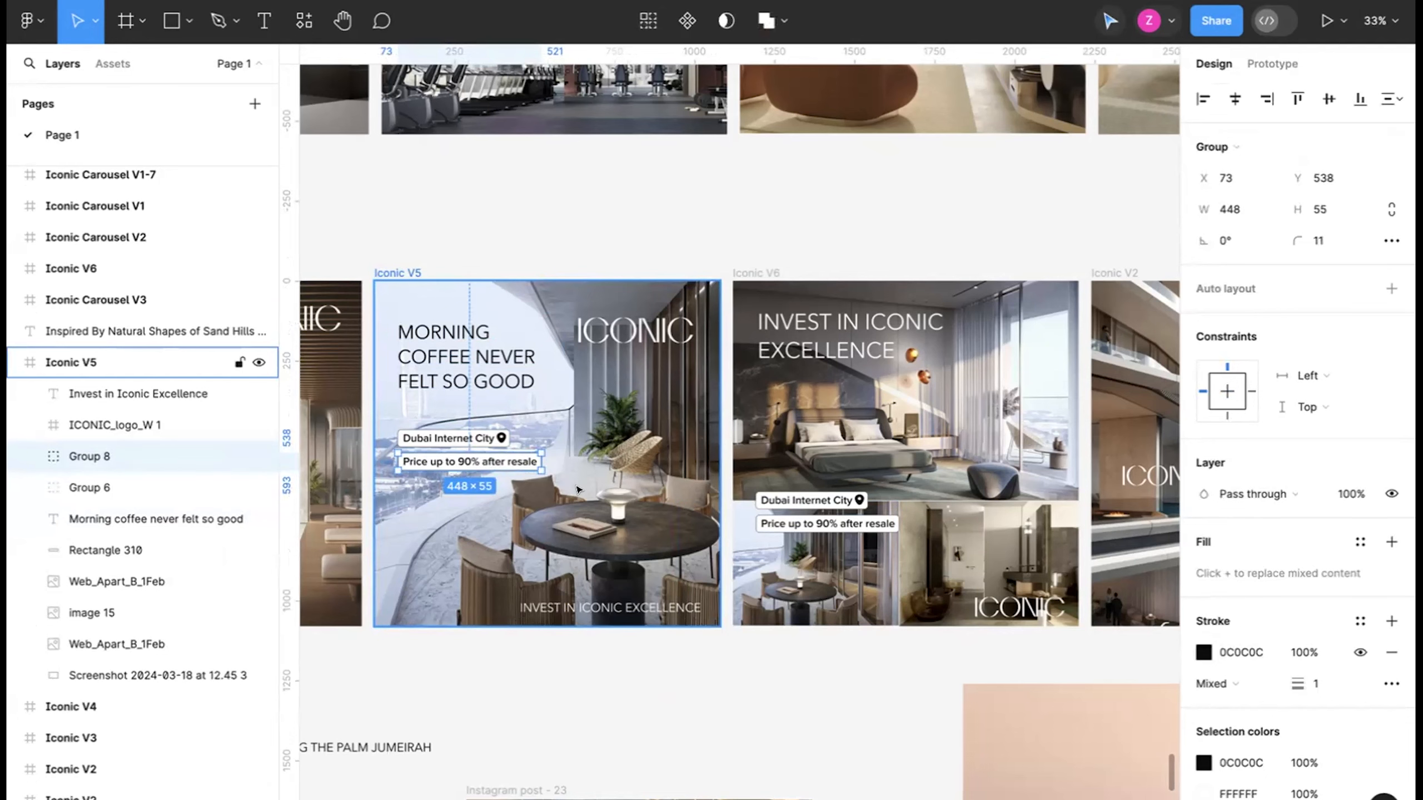
pyautogui.click(635, 332)
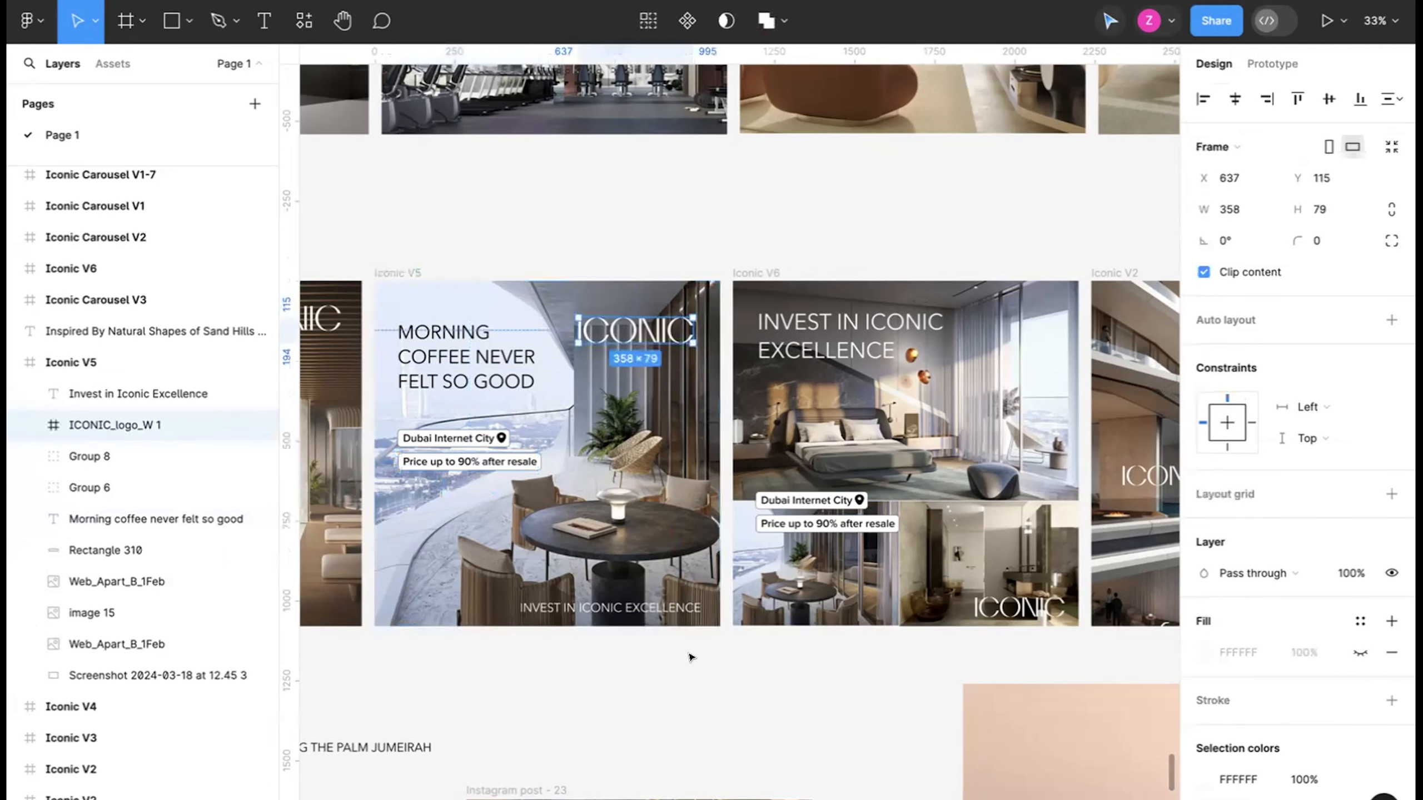
pyautogui.click(691, 657)
# Review the layouts of the Iconic V6 and "Luxury Living Unlike Before" Iconic V2 ads alongside the other creatives.
pyautogui.scroll(2, 691, 657)
pyautogui.hscroll(3, 691, 657)
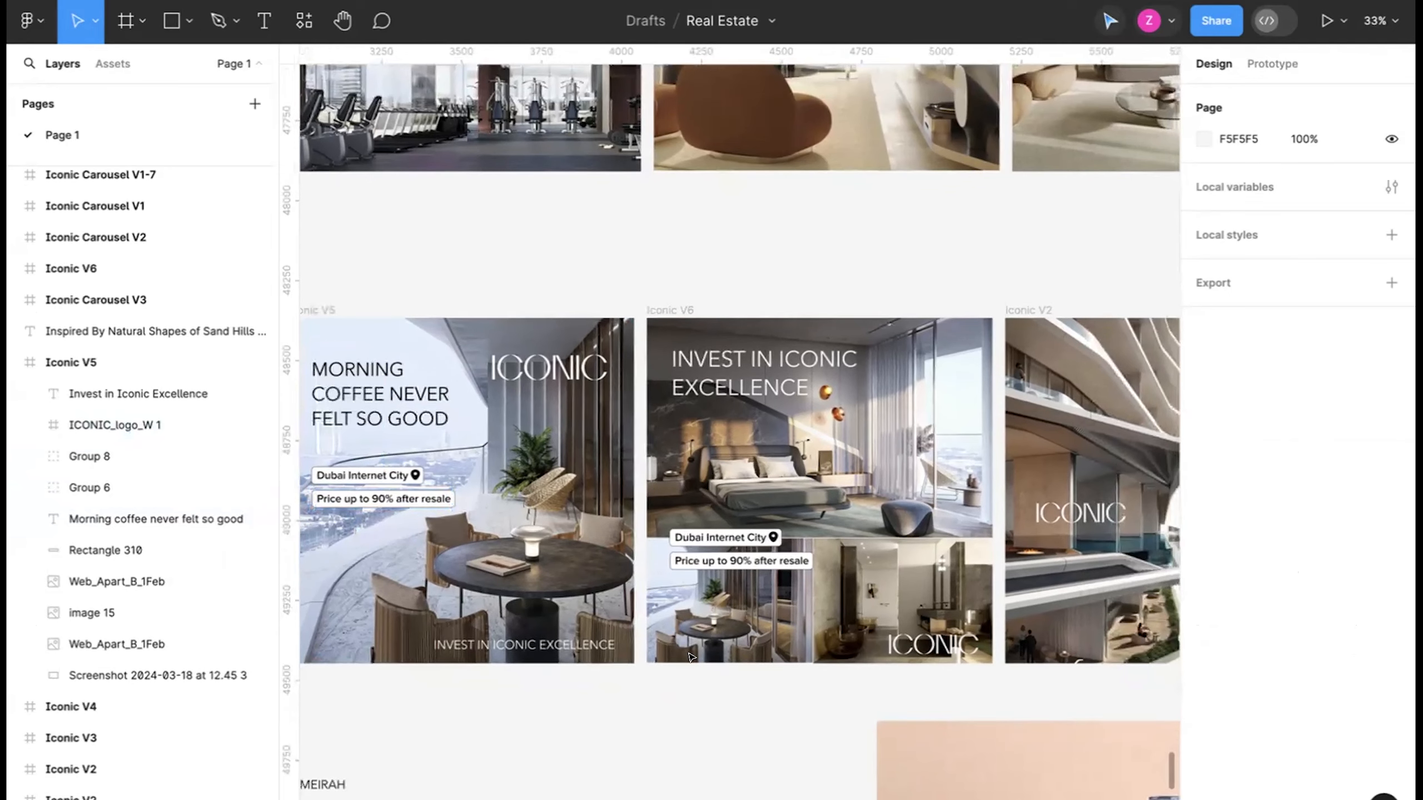
pyautogui.scroll(-1, 691, 657)
pyautogui.hscroll(-1, 691, 657)
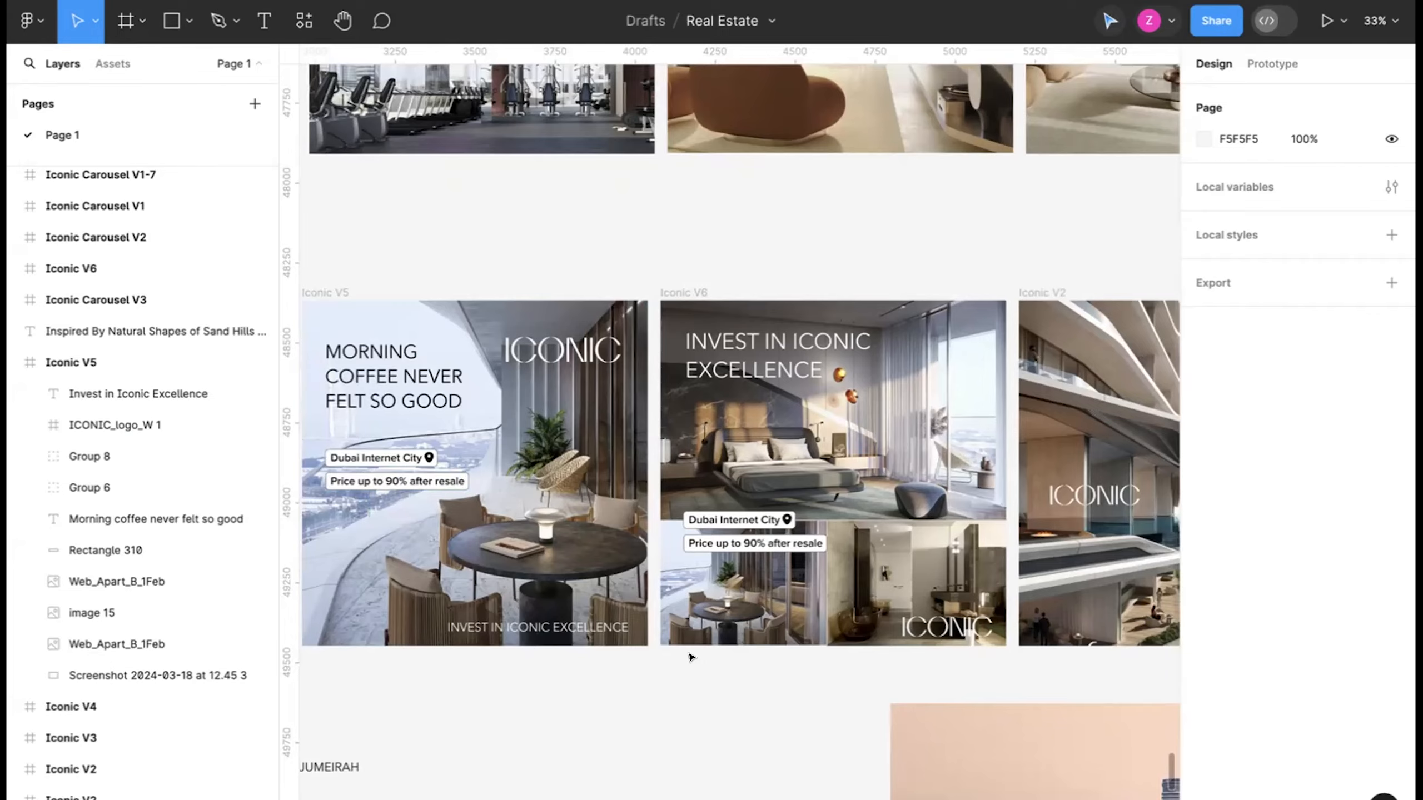
pyautogui.hscroll(6, 690, 657)
pyautogui.scroll(1, 691, 657)
pyautogui.scroll(-1, 691, 657)
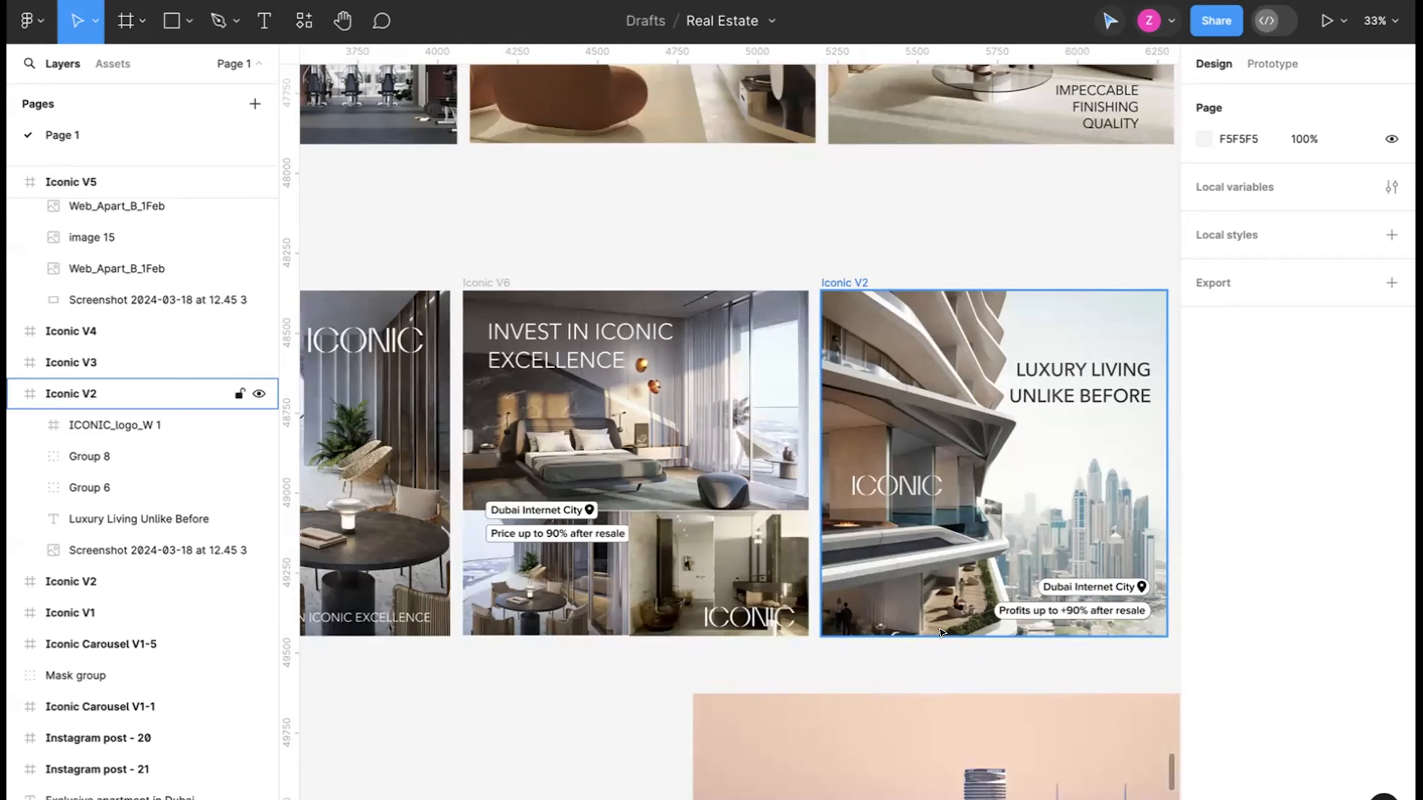
pyautogui.keyDown('ctrl'); pyautogui.scroll(5, 1068, 645); pyautogui.keyUp('ctrl')
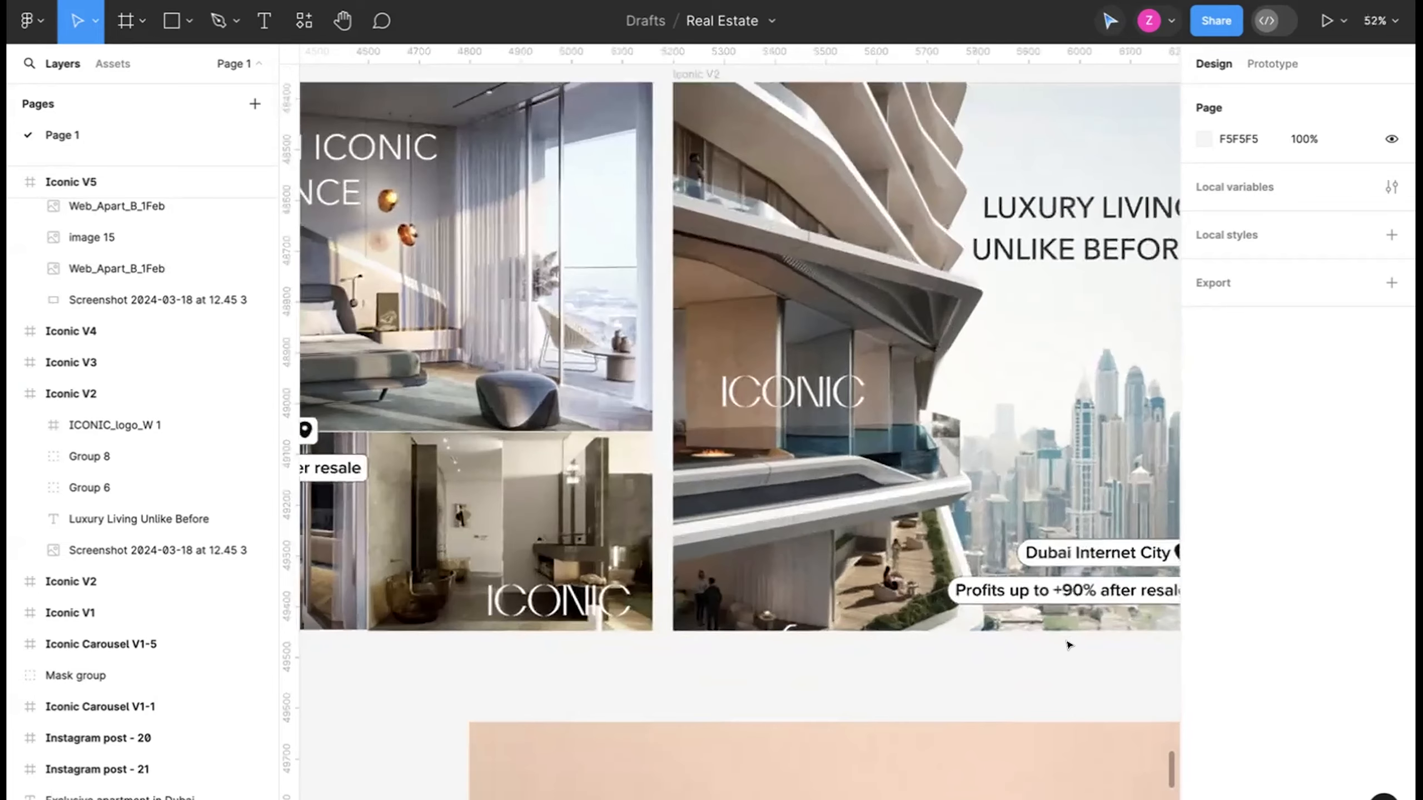
pyautogui.scroll(3, 1068, 645)
pyautogui.hscroll(3, 1068, 644)
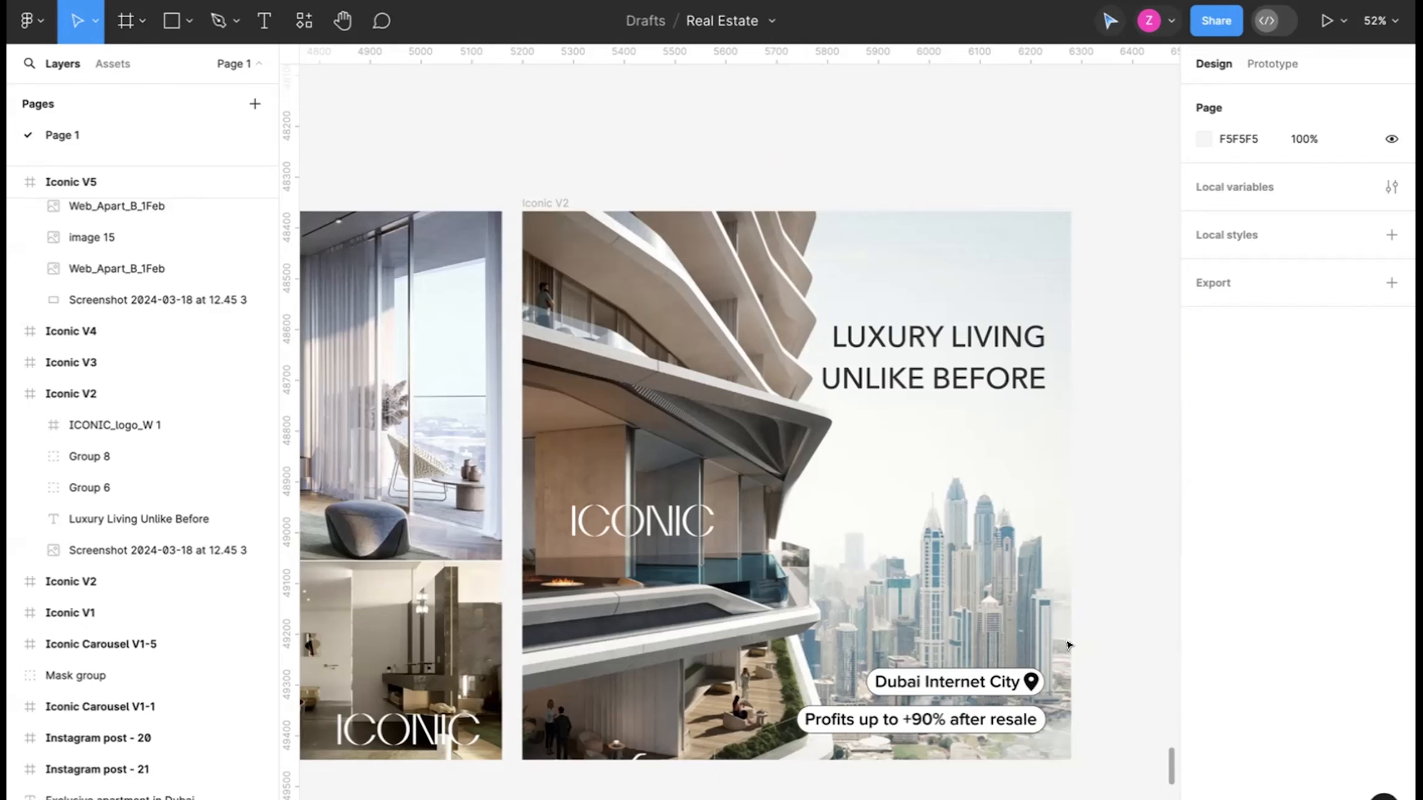
pyautogui.scroll(-10, 1067, 645)
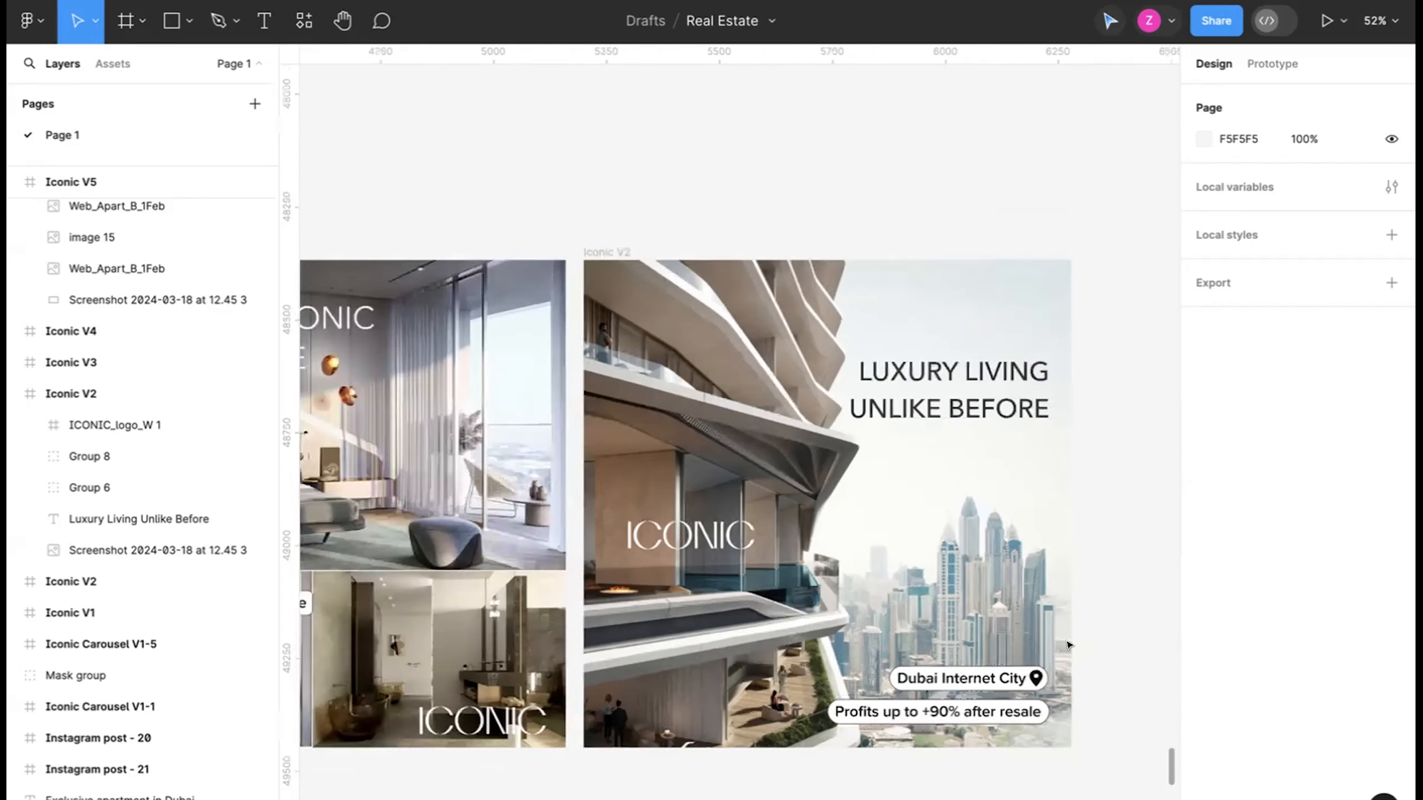
pyautogui.scroll(-3, 1067, 645)
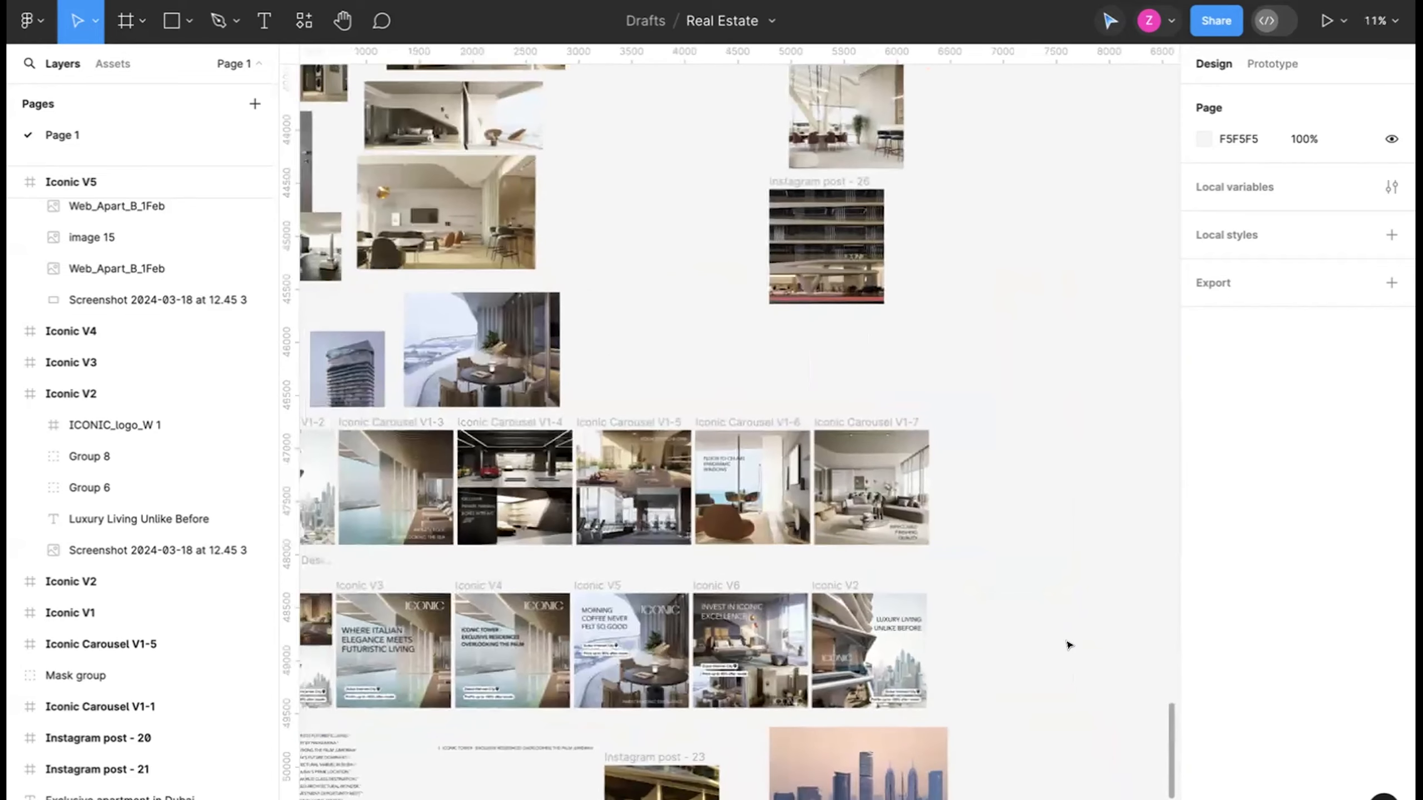
pyautogui.scroll(1, 845, 441)
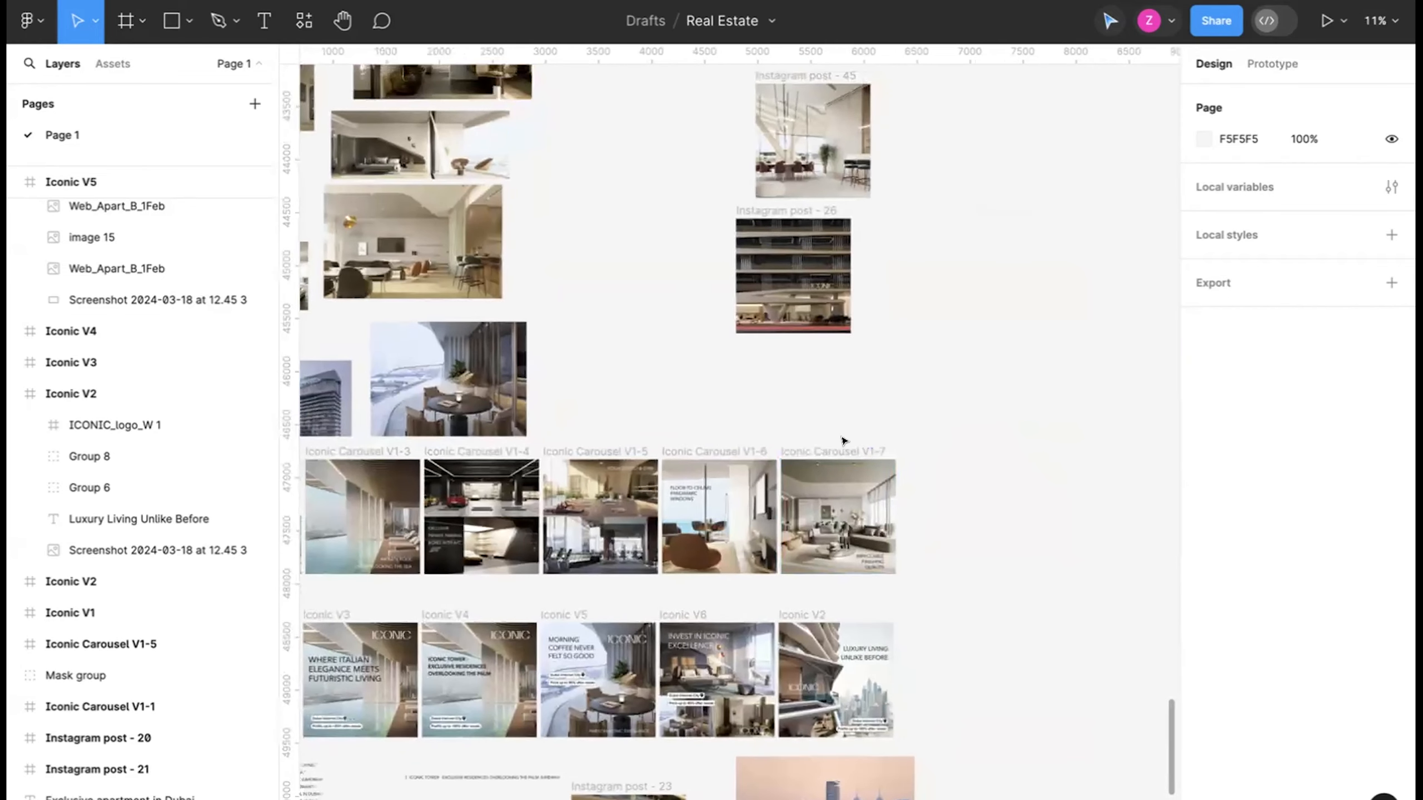
# Check the frame dimensions of the Iconic Carousel V1-7 and the rightmost Iconic V2 creatives.
pyautogui.click(841, 448)
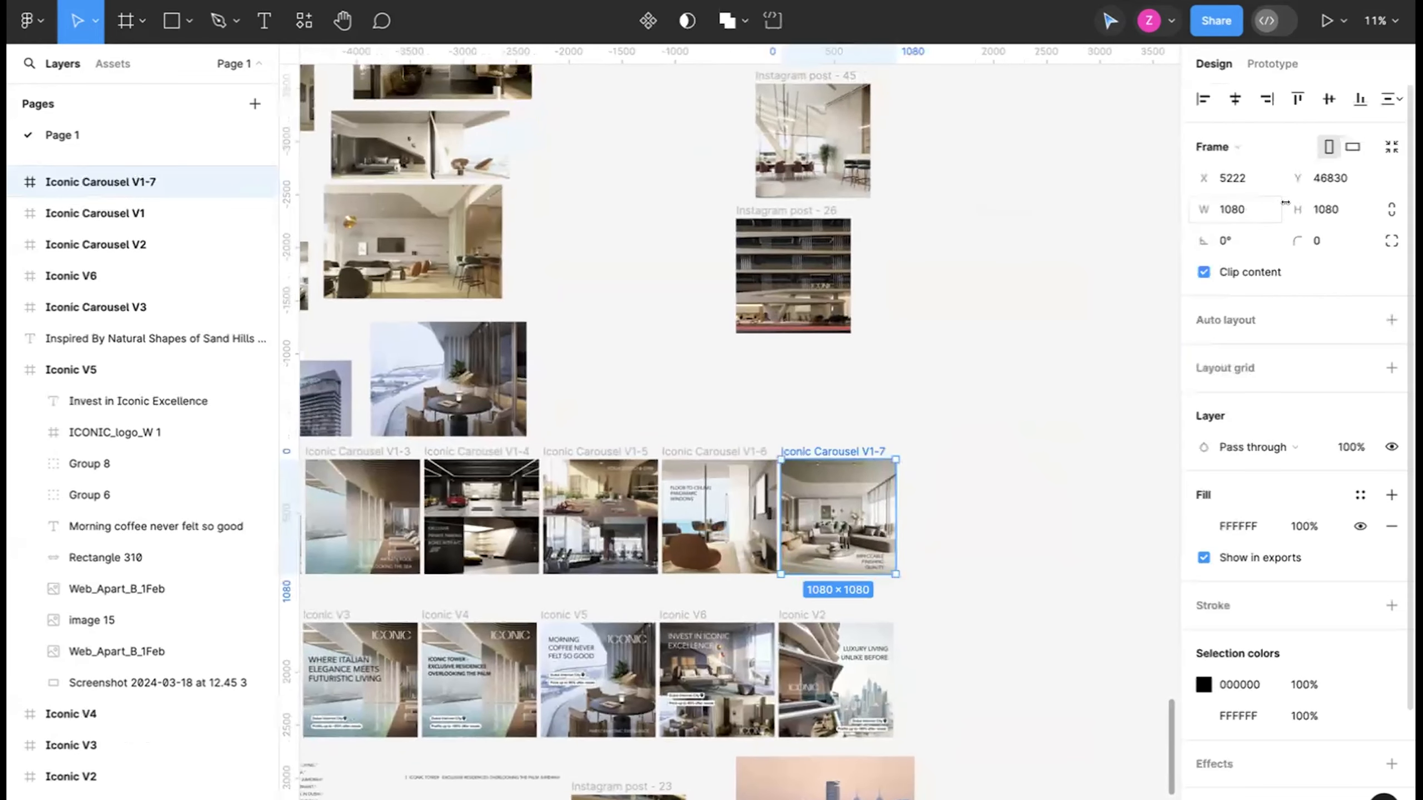
pyautogui.click(1326, 209)
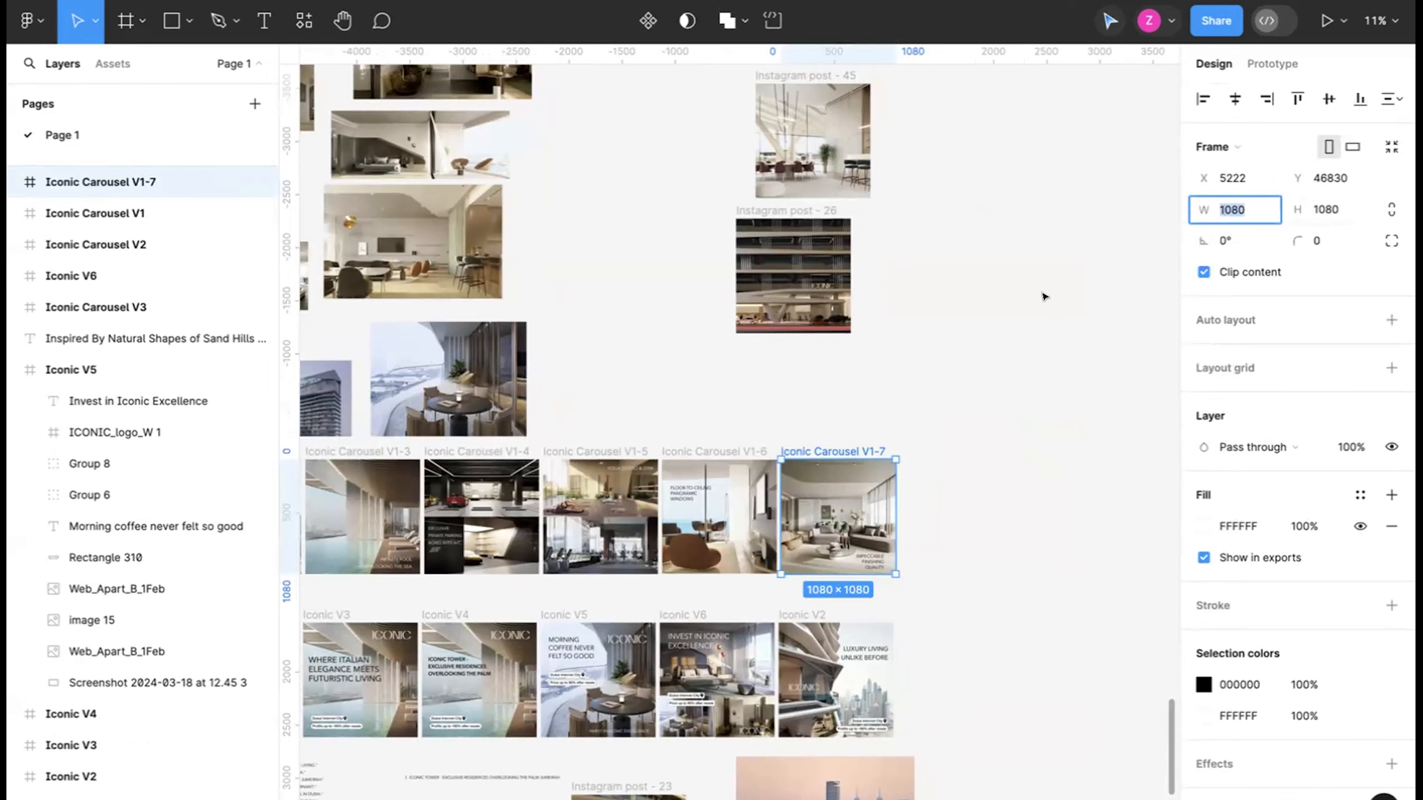
pyautogui.click(1008, 358)
pyautogui.click(810, 444)
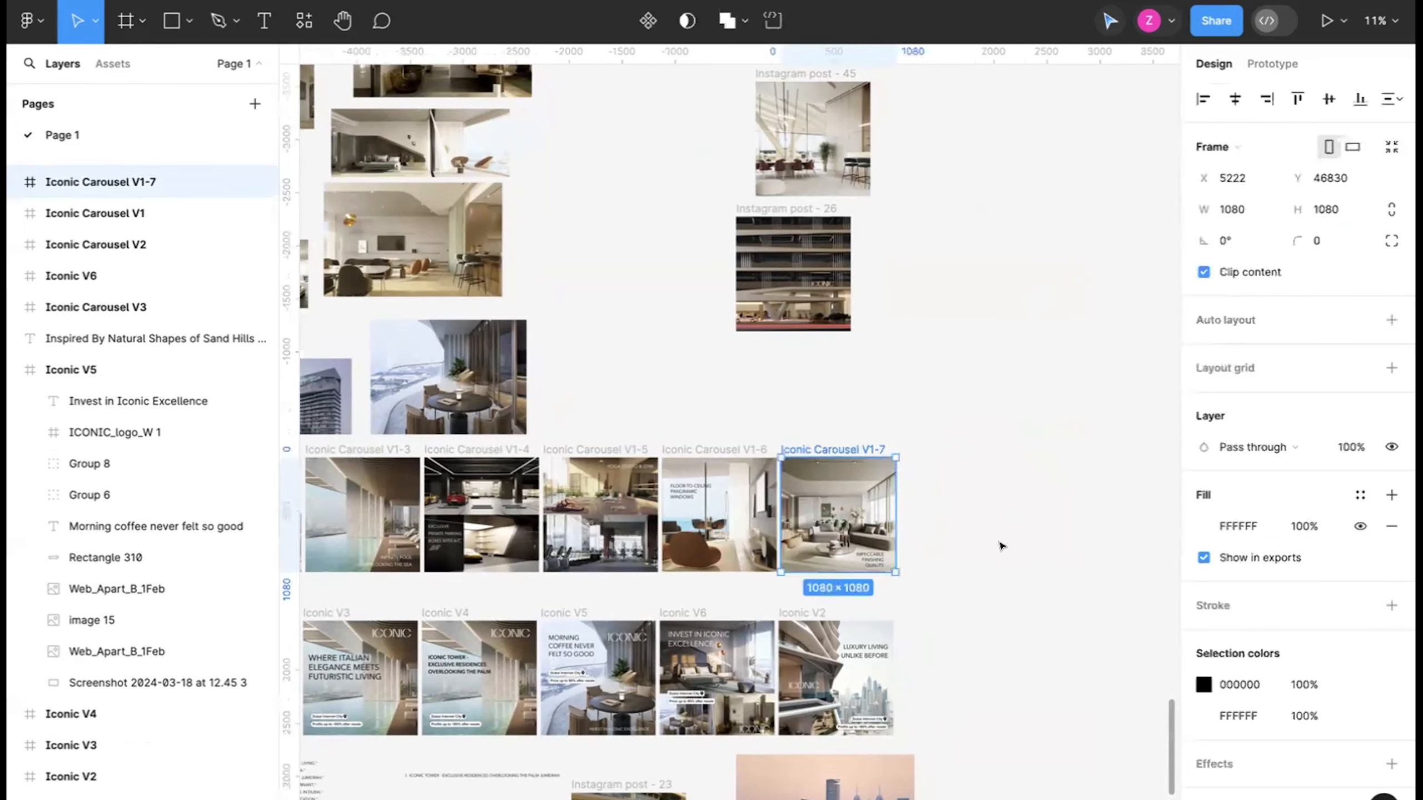
pyautogui.click(812, 615)
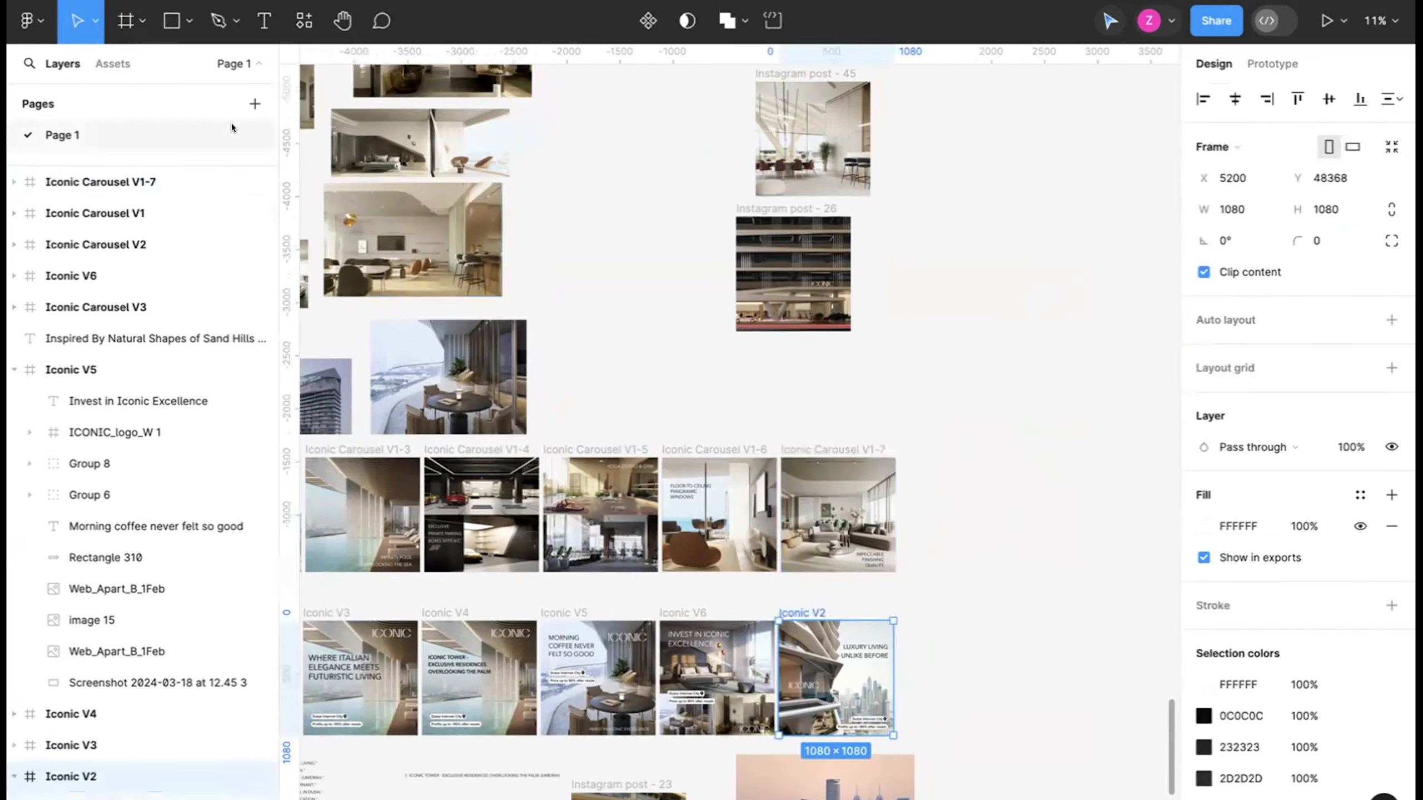
# Create a 1080 × 1080 Instagram post frame and place it beside the rightmost Iconic V2 ad at X 6572, Y 48368.
pyautogui.click(121, 16)
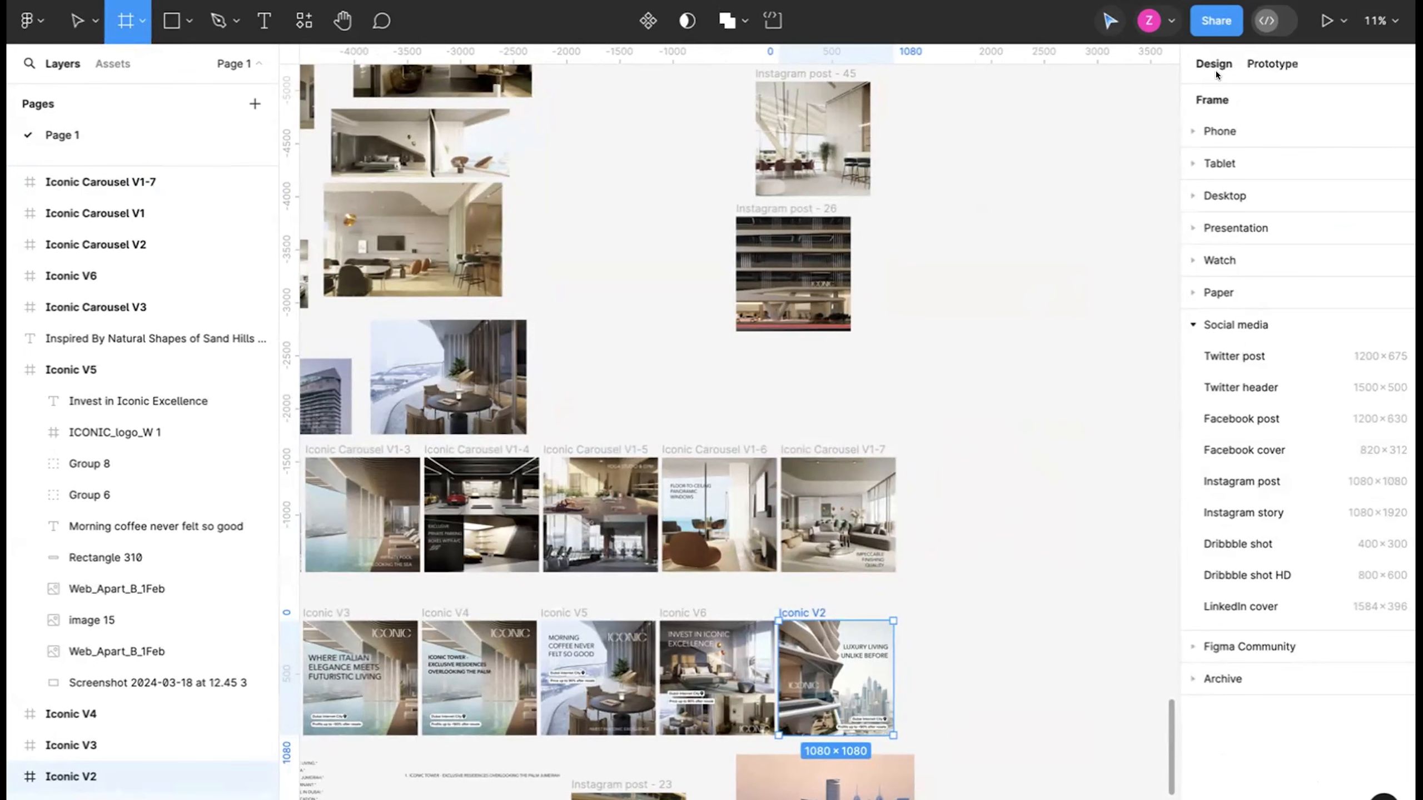
pyautogui.click(1272, 63)
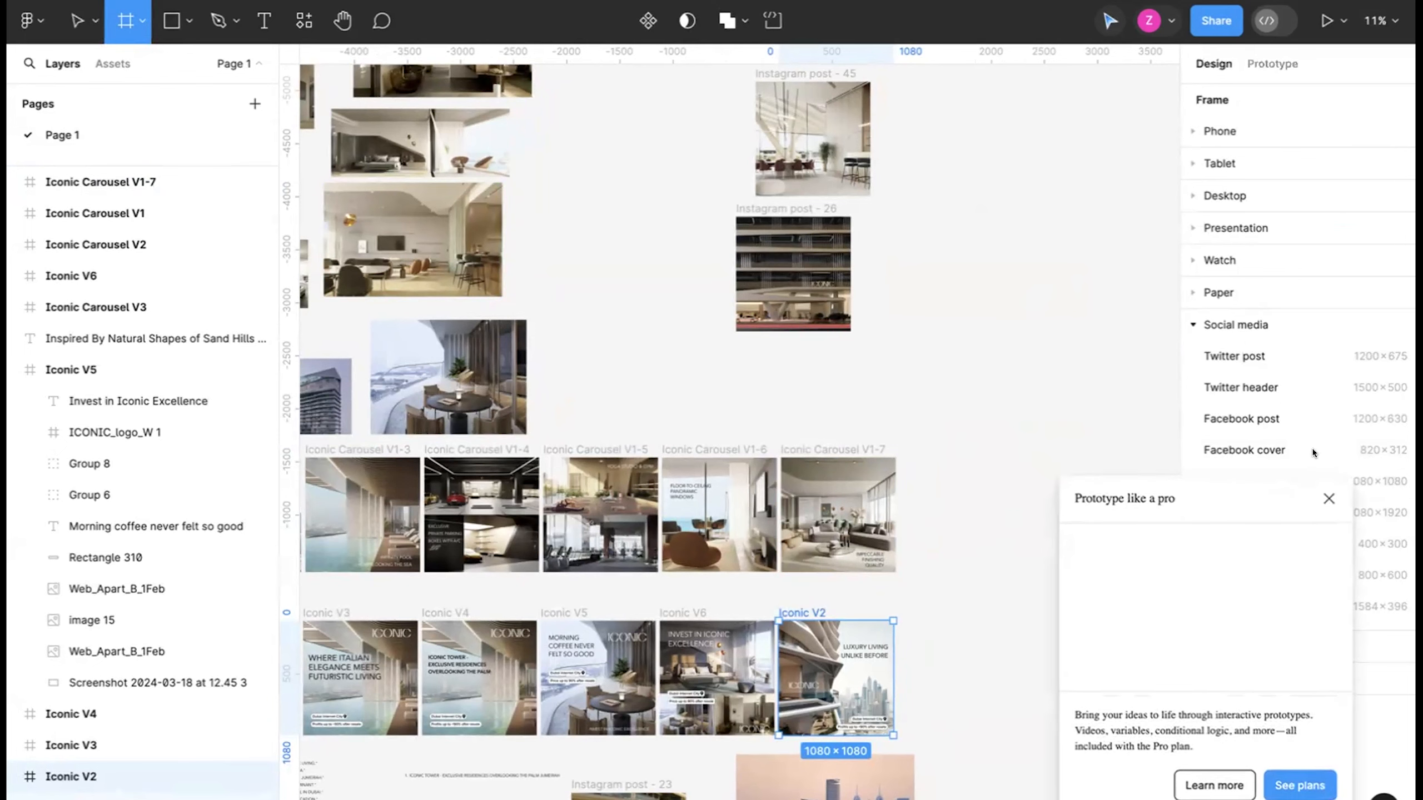
pyautogui.click(1328, 496)
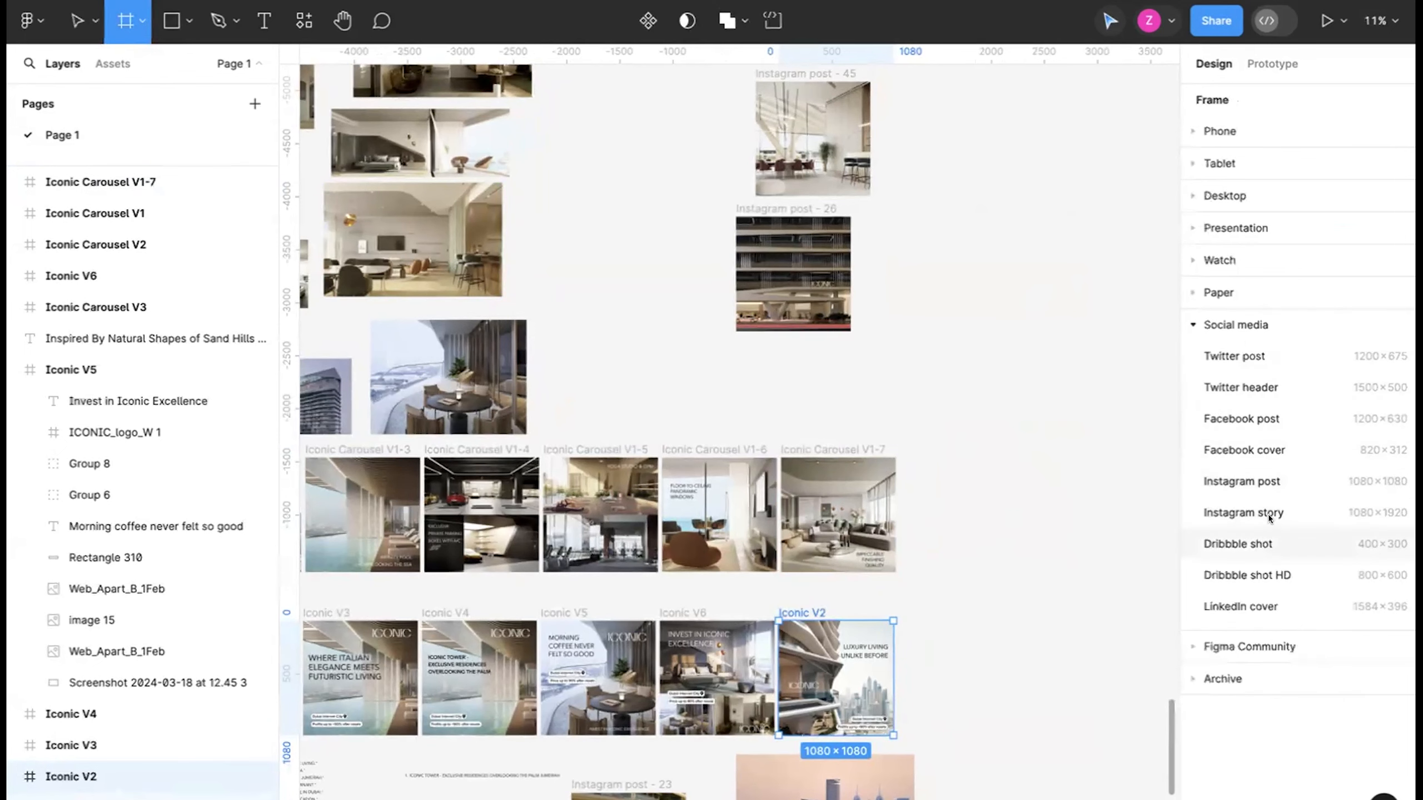
pyautogui.click(1278, 482)
pyautogui.hscroll(3, 1004, 461)
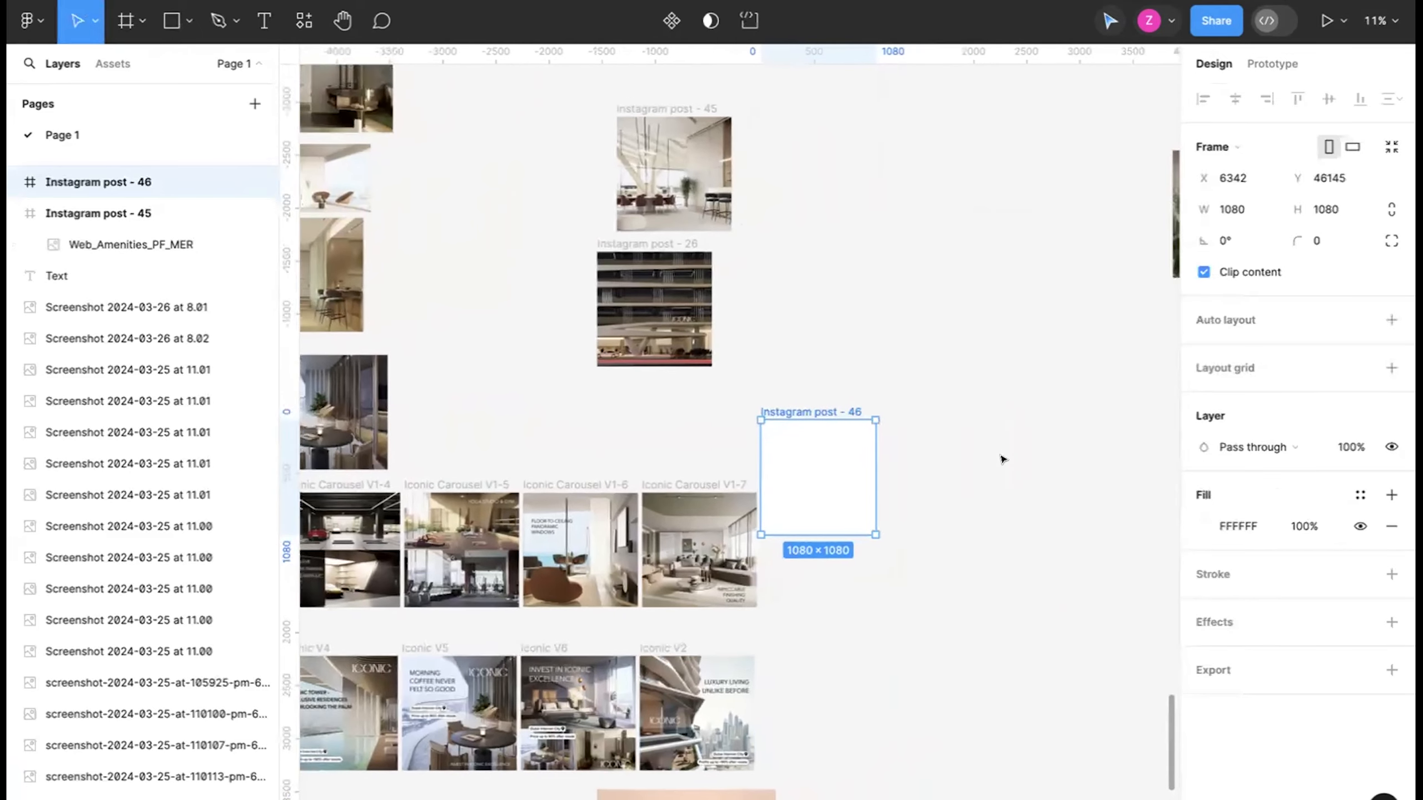
pyautogui.click(115, 17)
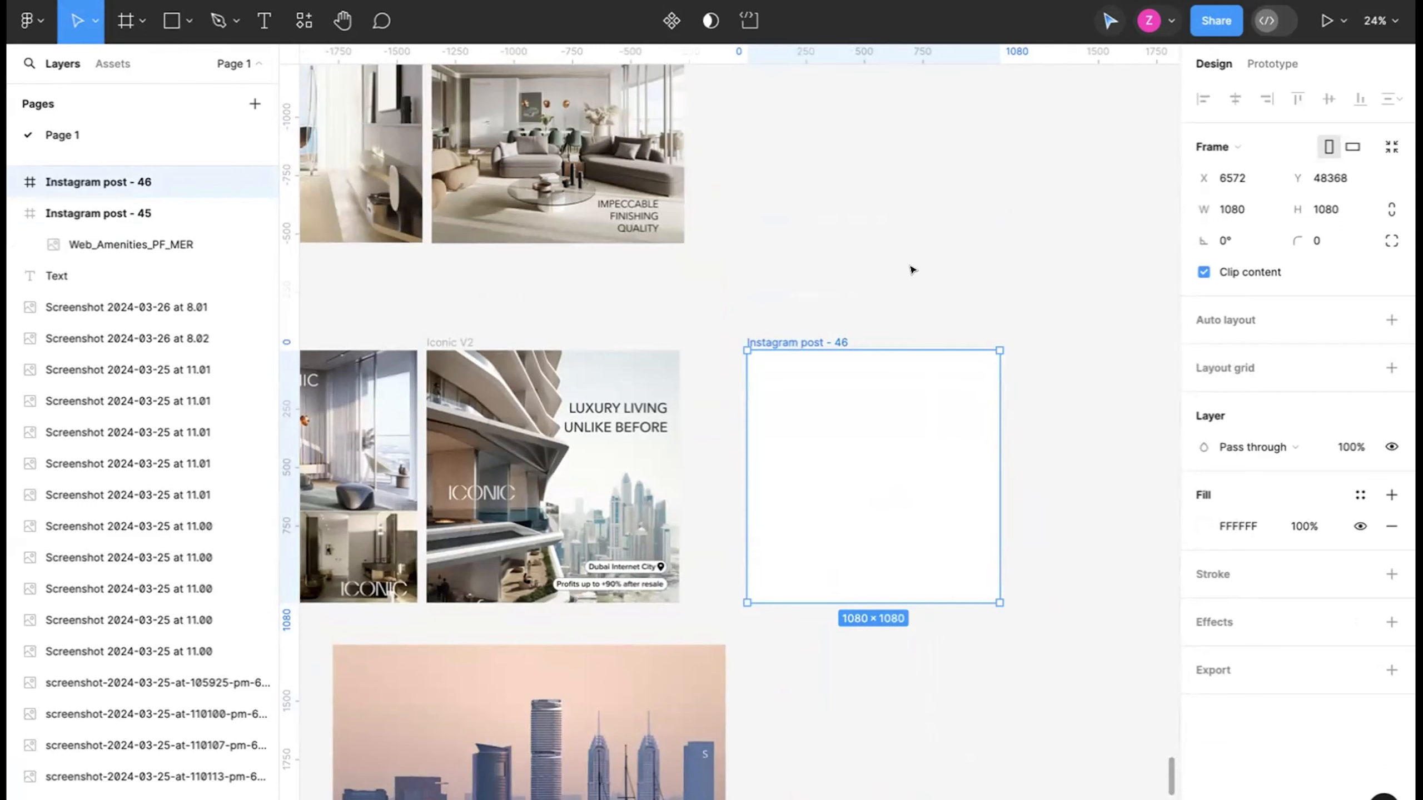
# Move the pink-sky skyline image into the new Instagram post frame so the tall tower sits near its centre.
pyautogui.scroll(-3, 913, 270)
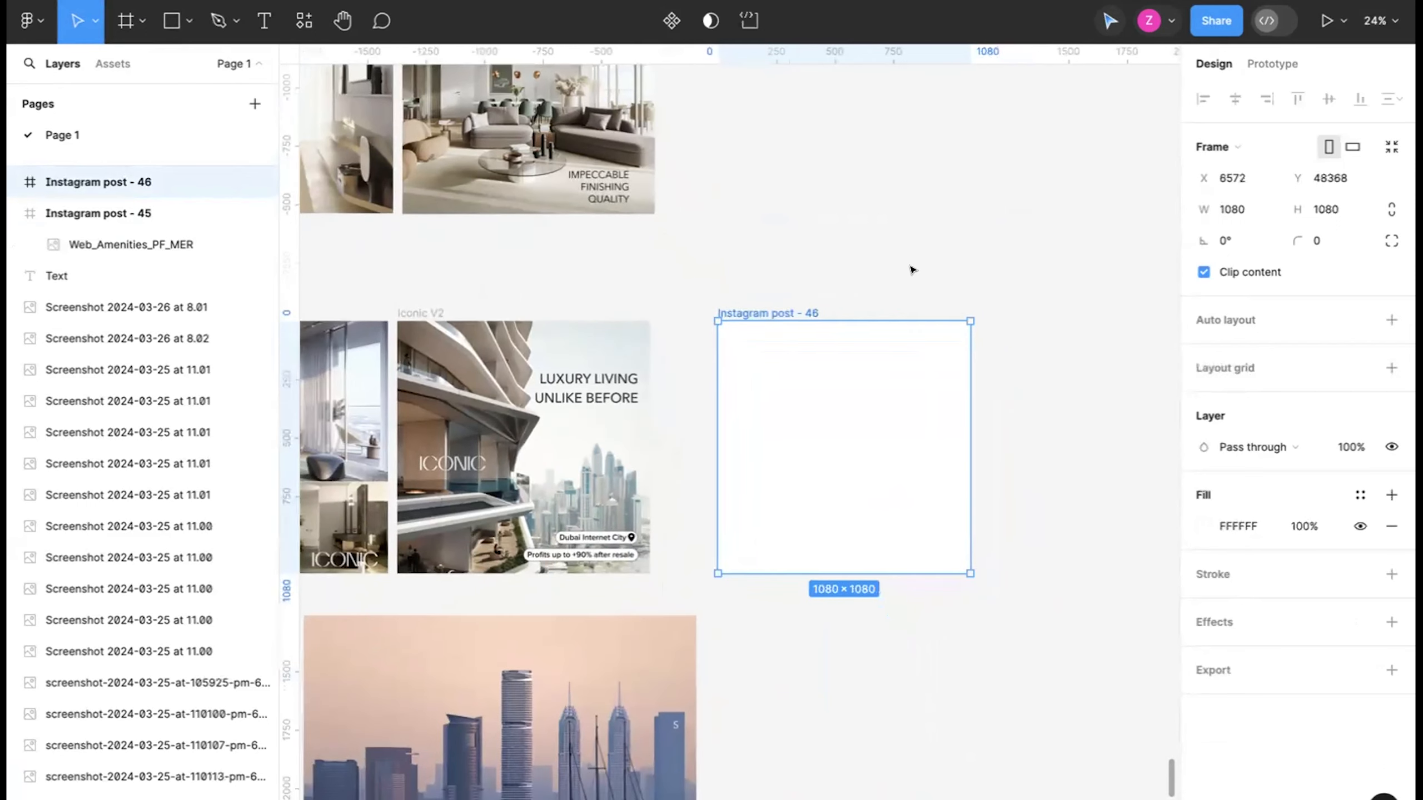
pyautogui.moveTo(644, 623); pyautogui.dragTo(843, 441)
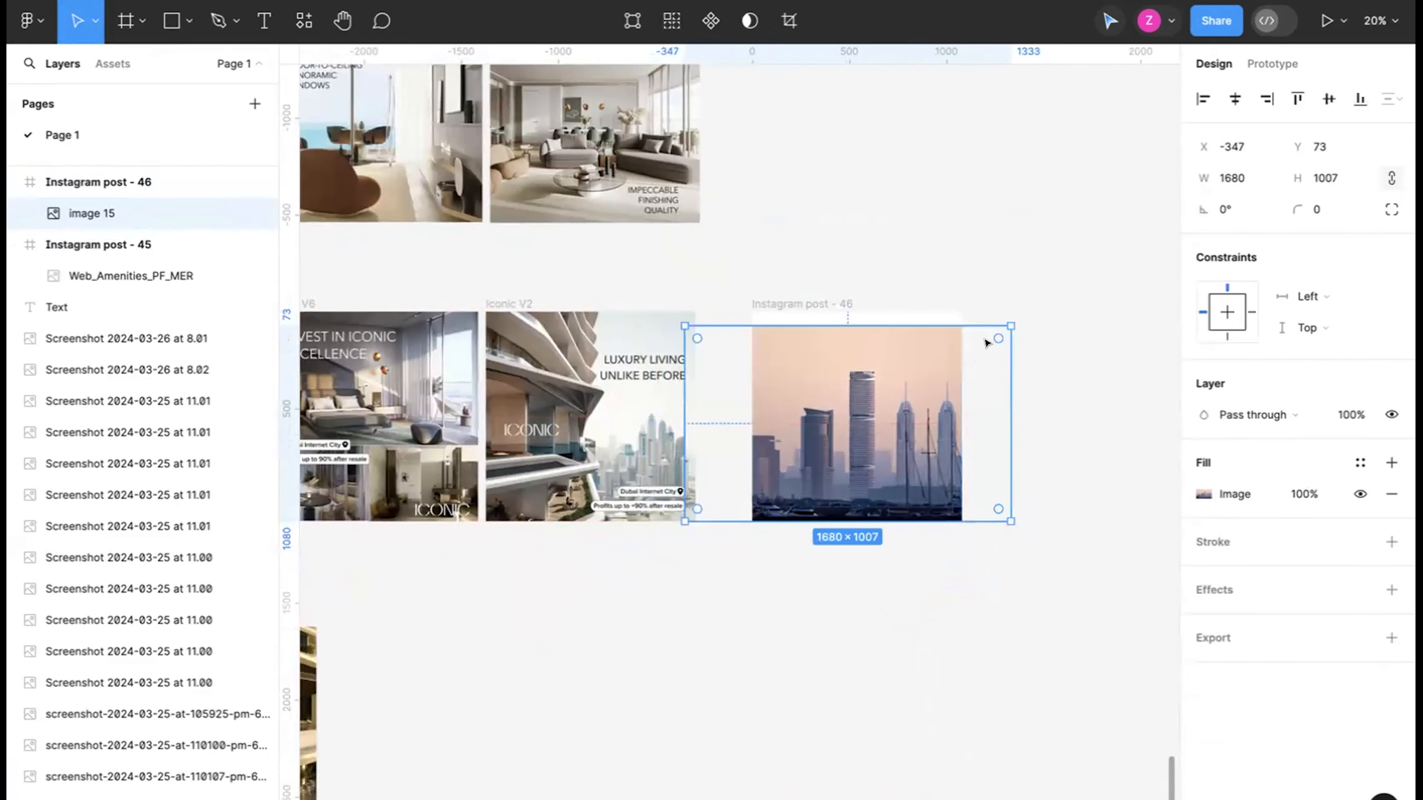
# Enlarge the skyline image to fill the frame's full 1080 height and shift it so the tall tower sits left of centre.
pyautogui.moveTo(1010, 325); pyautogui.dragTo(1024, 299)
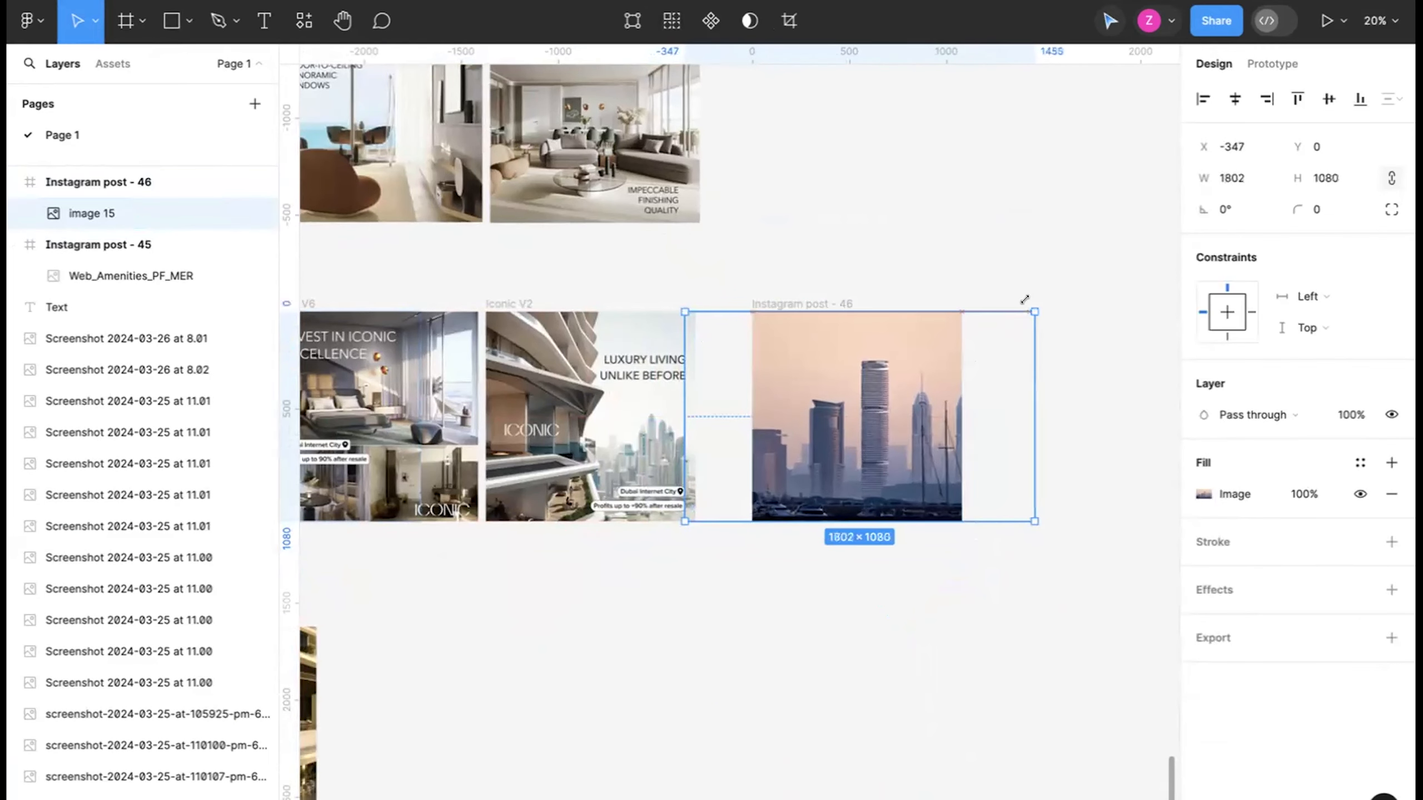
pyautogui.moveTo(938, 395); pyautogui.dragTo(887, 396)
pyautogui.scroll(5, 896, 386)
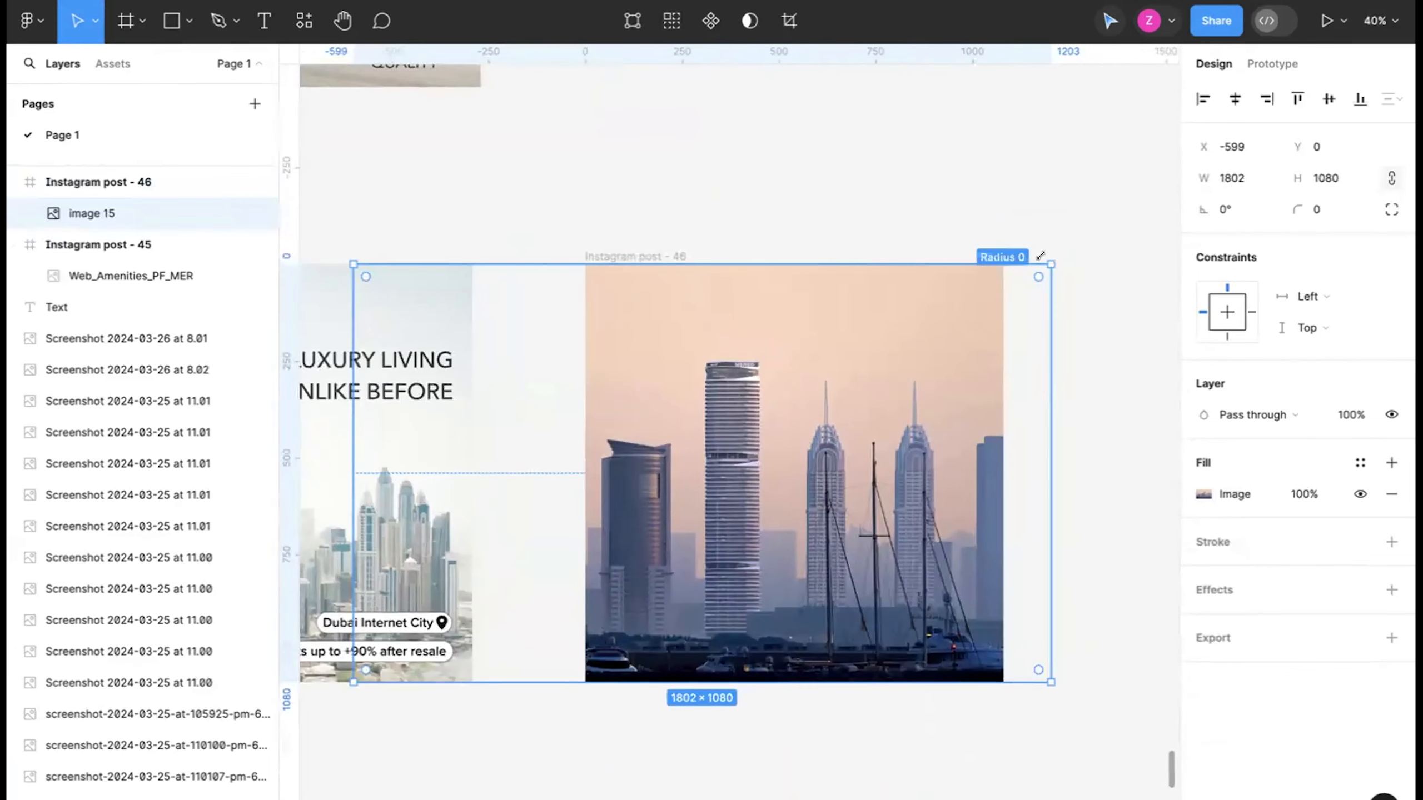
pyautogui.moveTo(946, 353); pyautogui.dragTo(922, 374)
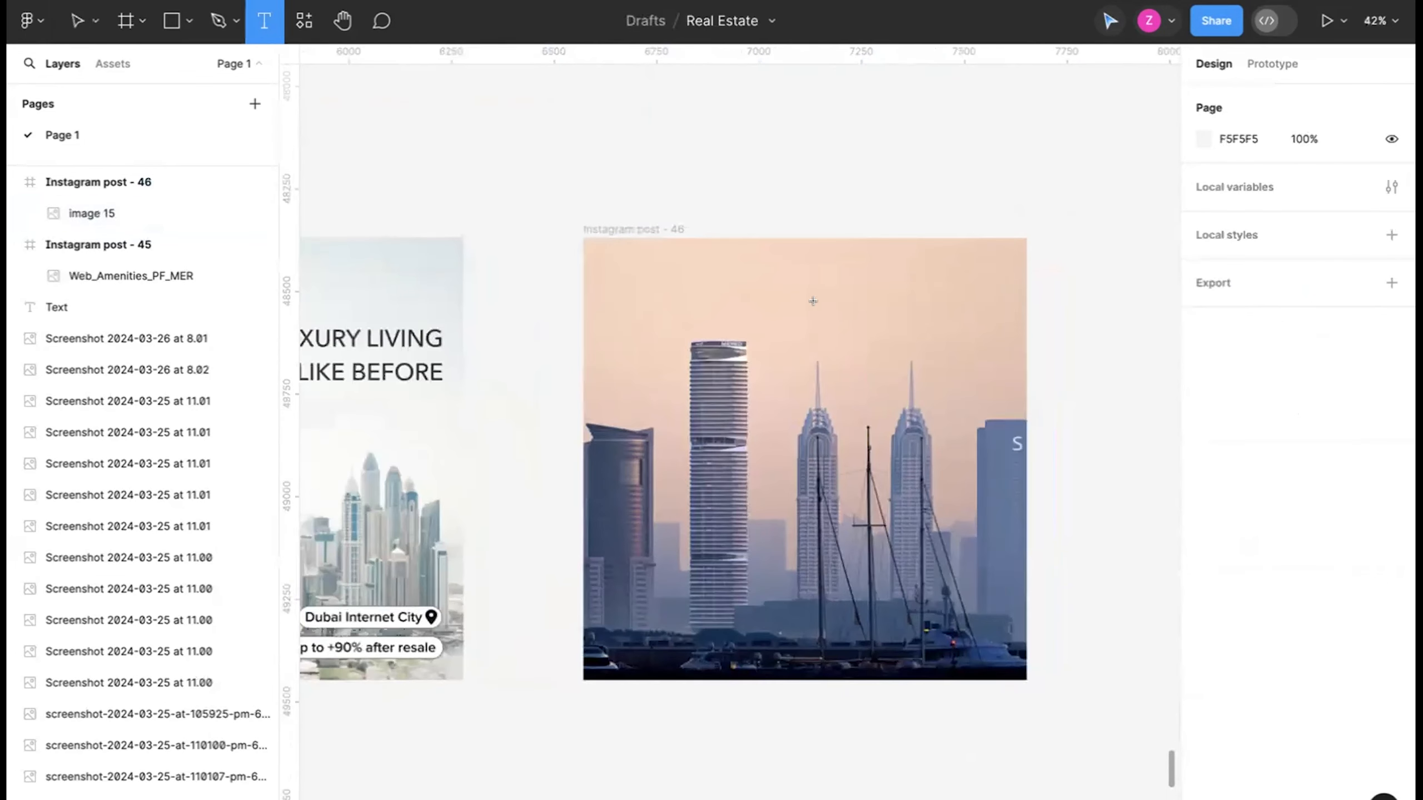
# Start a text layer in the sky of the new Instagram post frame and set its font size to 50.
pyautogui.click(813, 302)
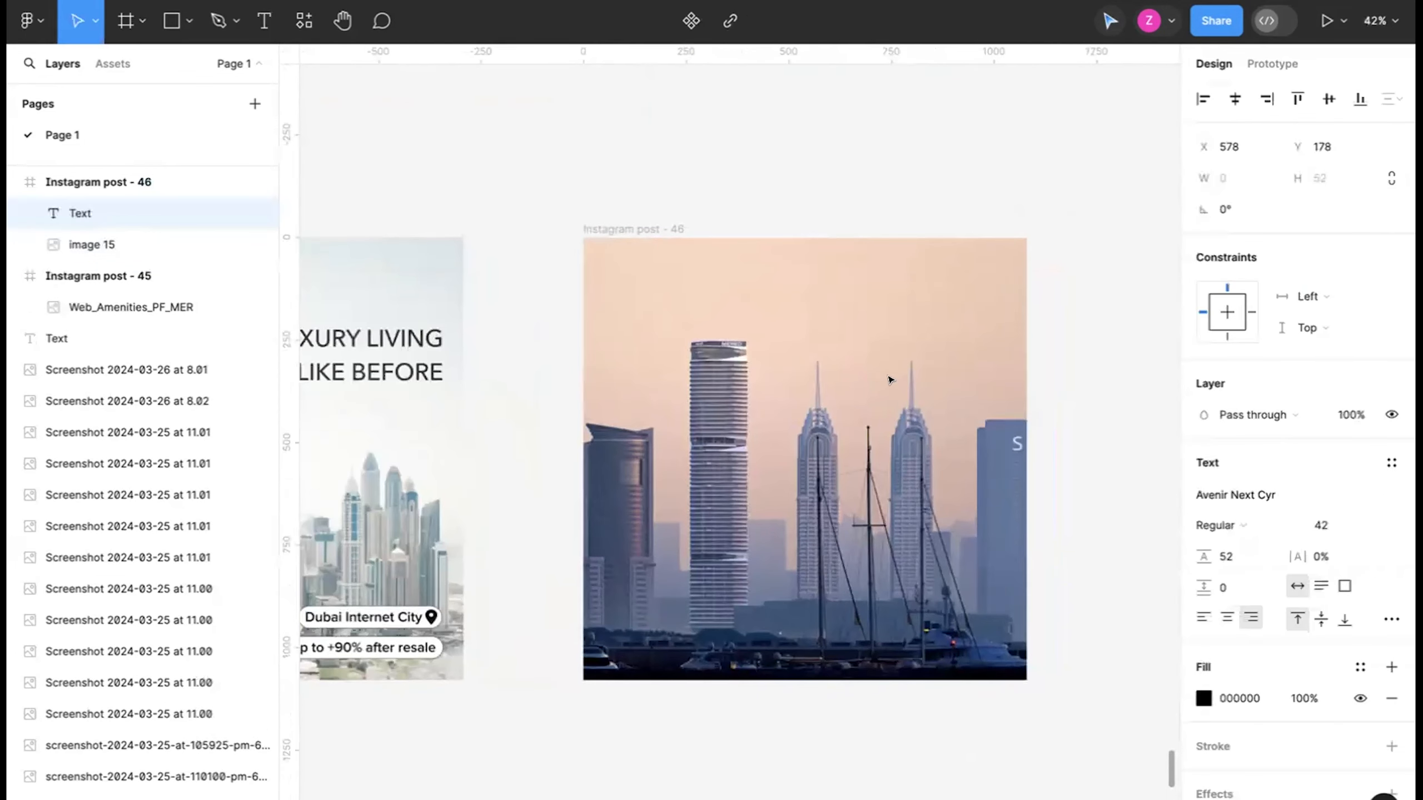
pyautogui.scroll(1, 885, 372)
pyautogui.scroll(-1, 885, 372)
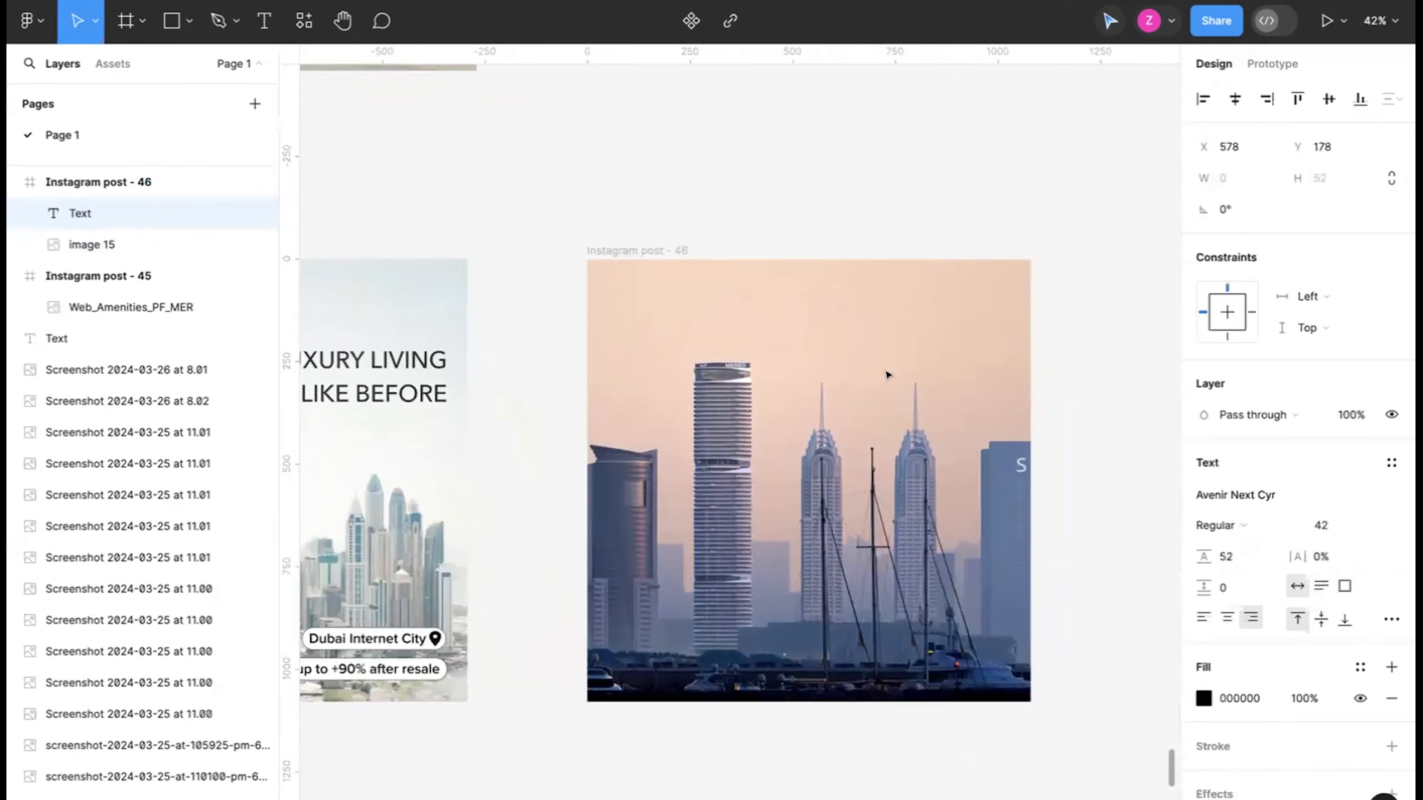
pyautogui.click(1302, 523)
pyautogui.write('50')
# Add margin guides inside all four edges of the new Instagram post frame, with the right one at X 1004.
pyautogui.moveTo(283, 397); pyautogui.dragTo(999, 365)
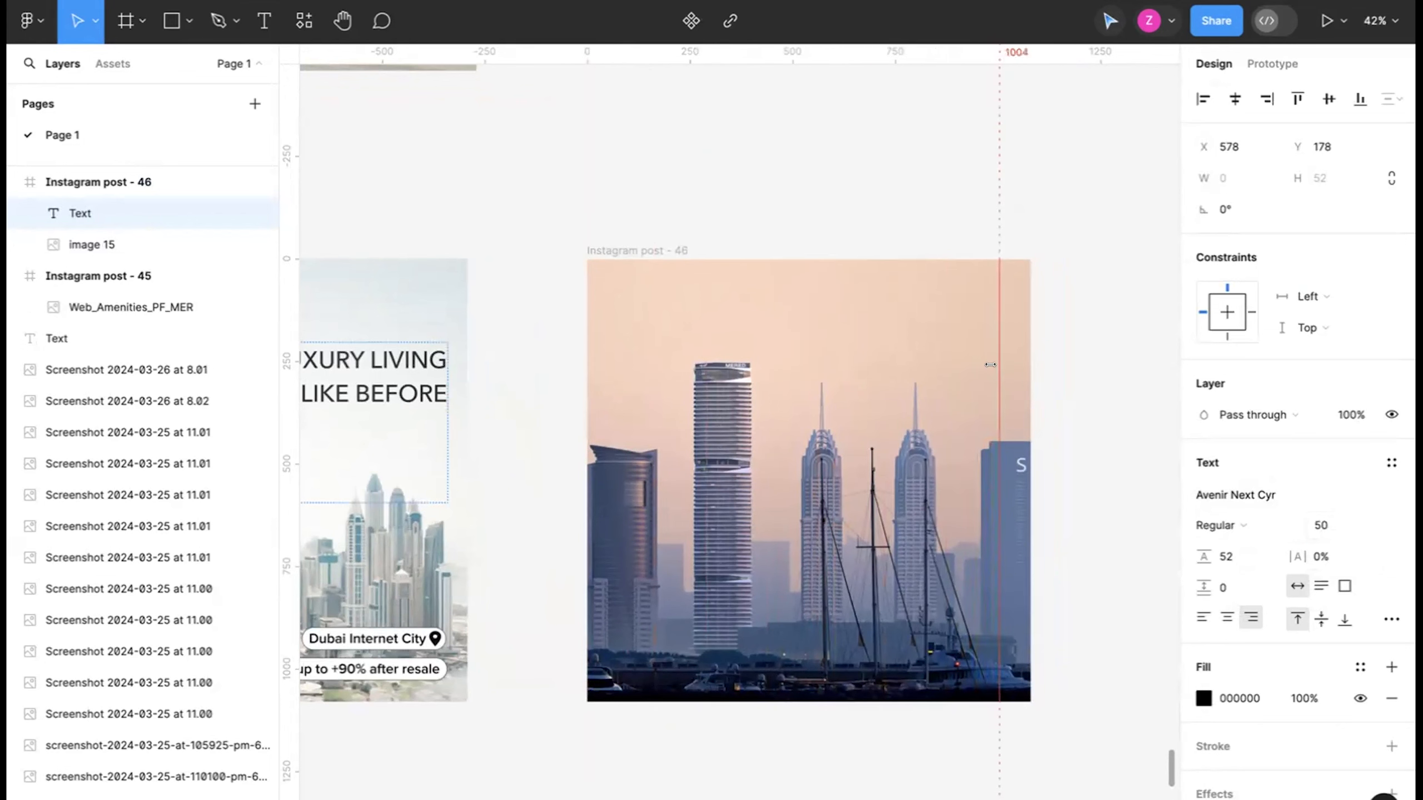
pyautogui.moveTo(279, 438); pyautogui.dragTo(614, 454)
pyautogui.moveTo(806, 51); pyautogui.dragTo(816, 275)
pyautogui.moveTo(773, 51); pyautogui.dragTo(770, 663)
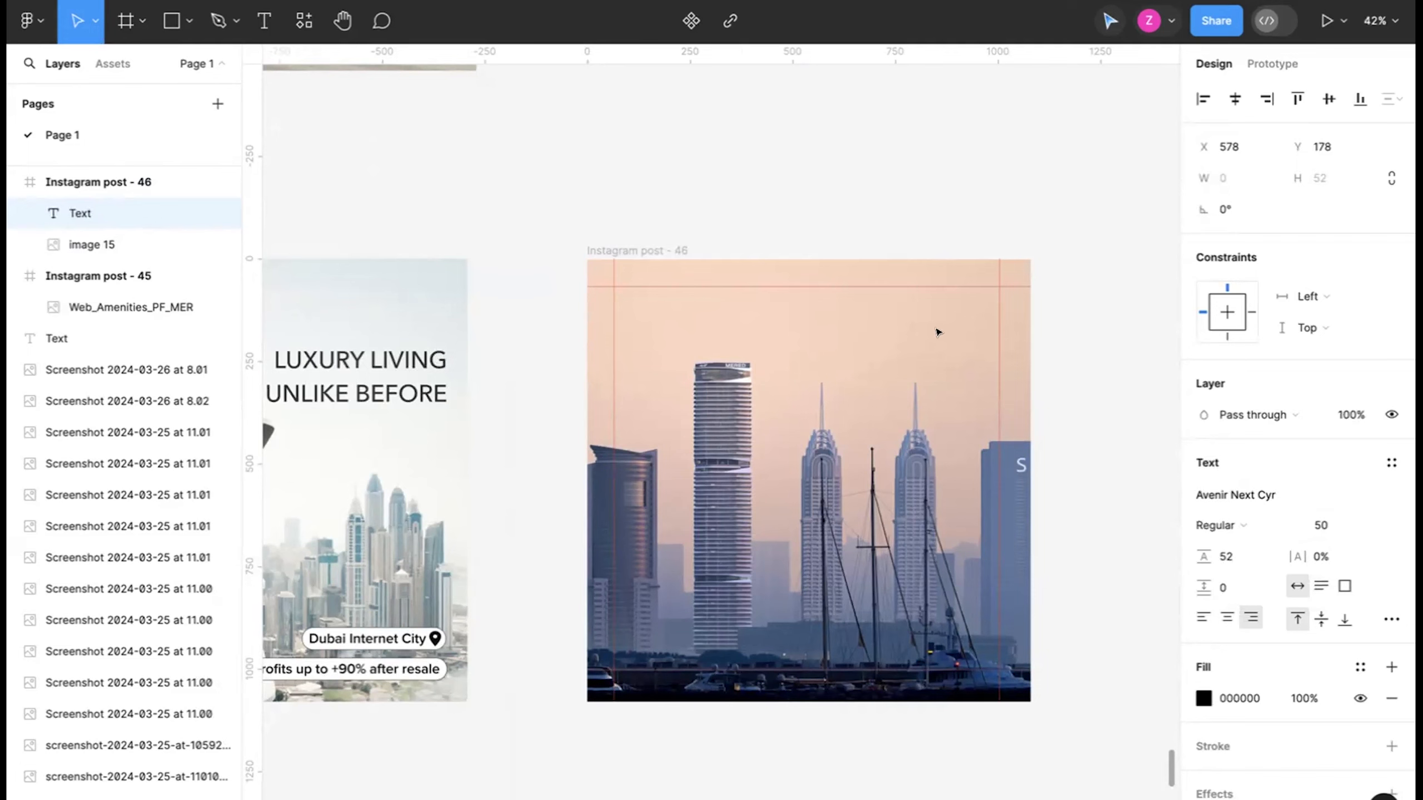
# Check the skyline image's fill settings in the new frame and deselect the image.
pyautogui.click(670, 250)
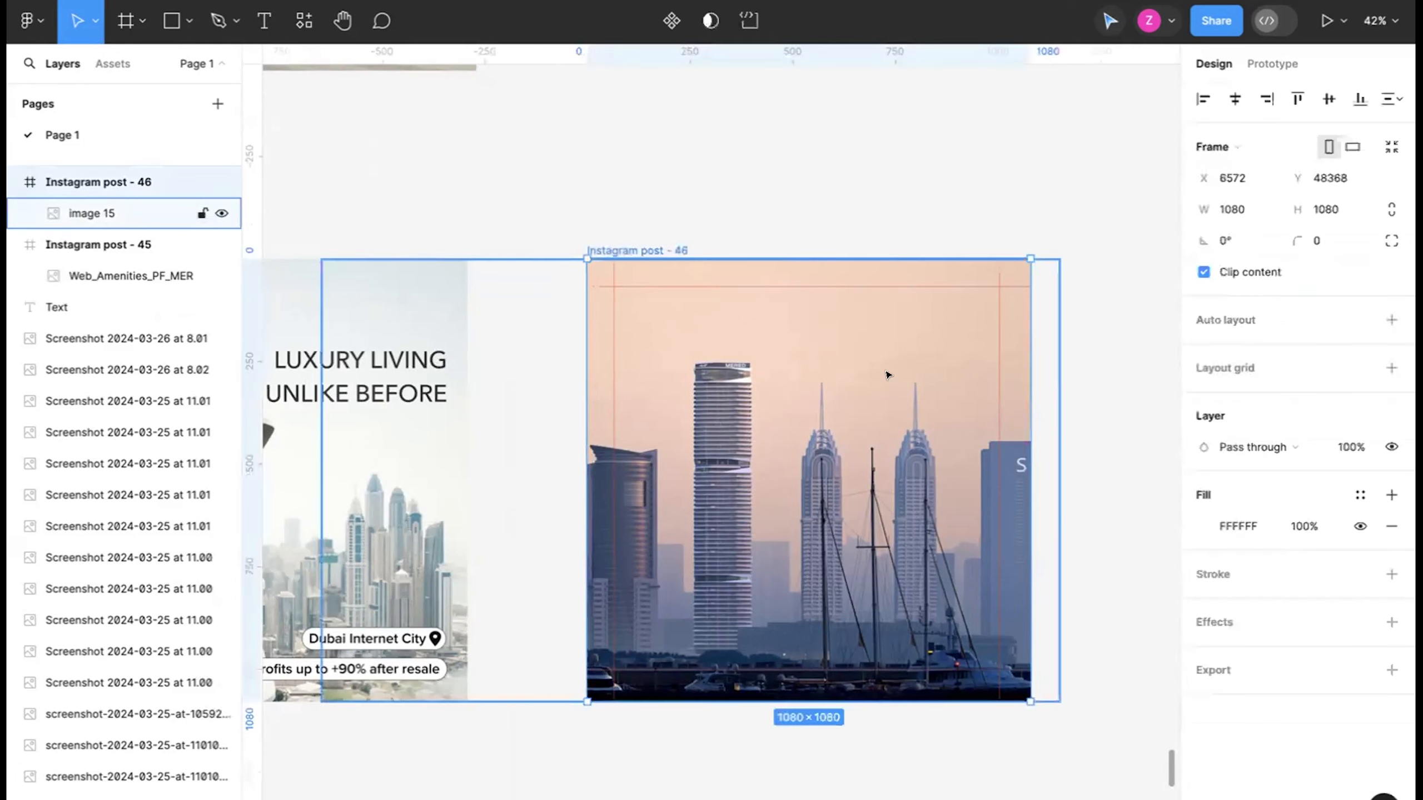
pyautogui.scroll(2, 887, 375)
pyautogui.click(872, 354)
pyautogui.doubleClick(865, 352)
pyautogui.moveTo(864, 352); pyautogui.dragTo(864, 359)
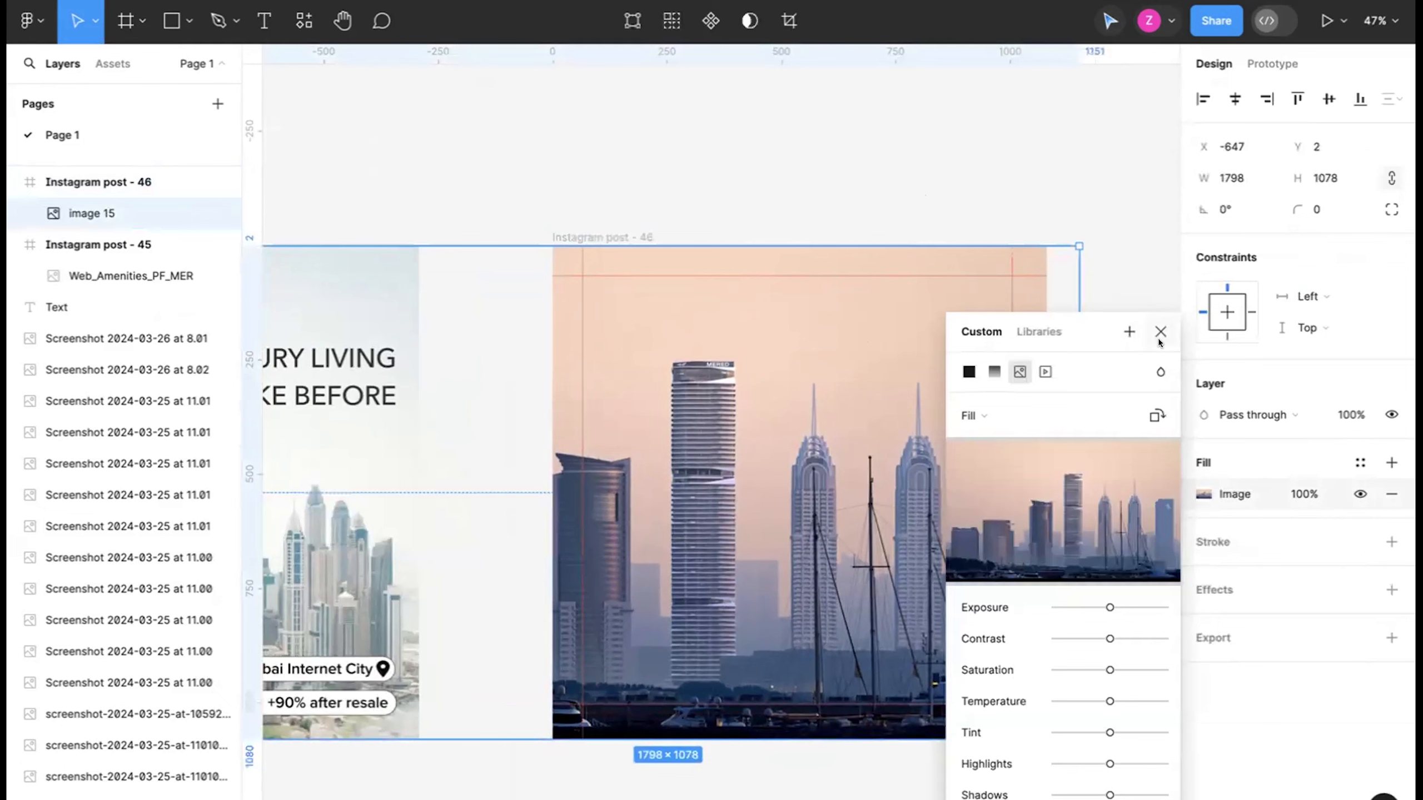
pyautogui.click(1158, 338)
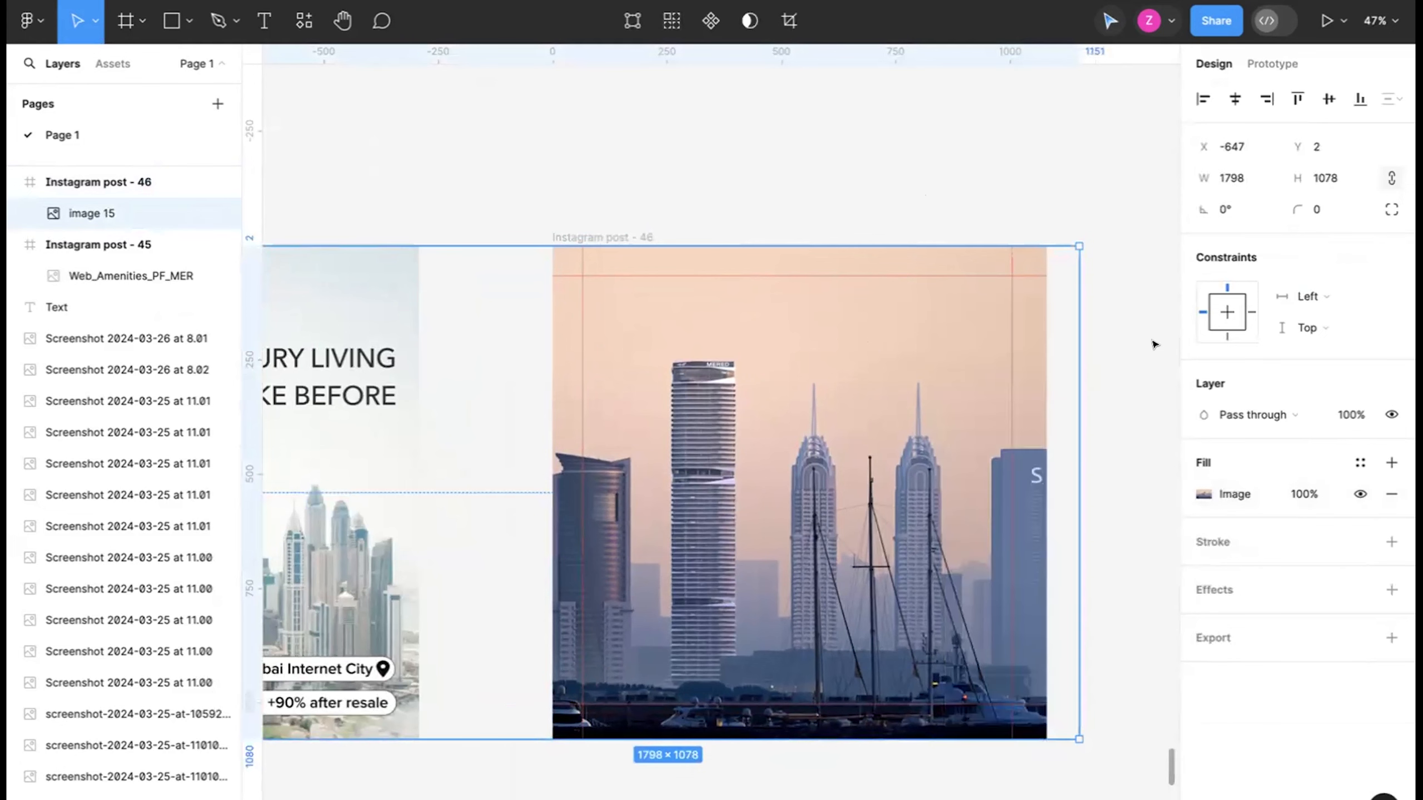
pyautogui.click(895, 219)
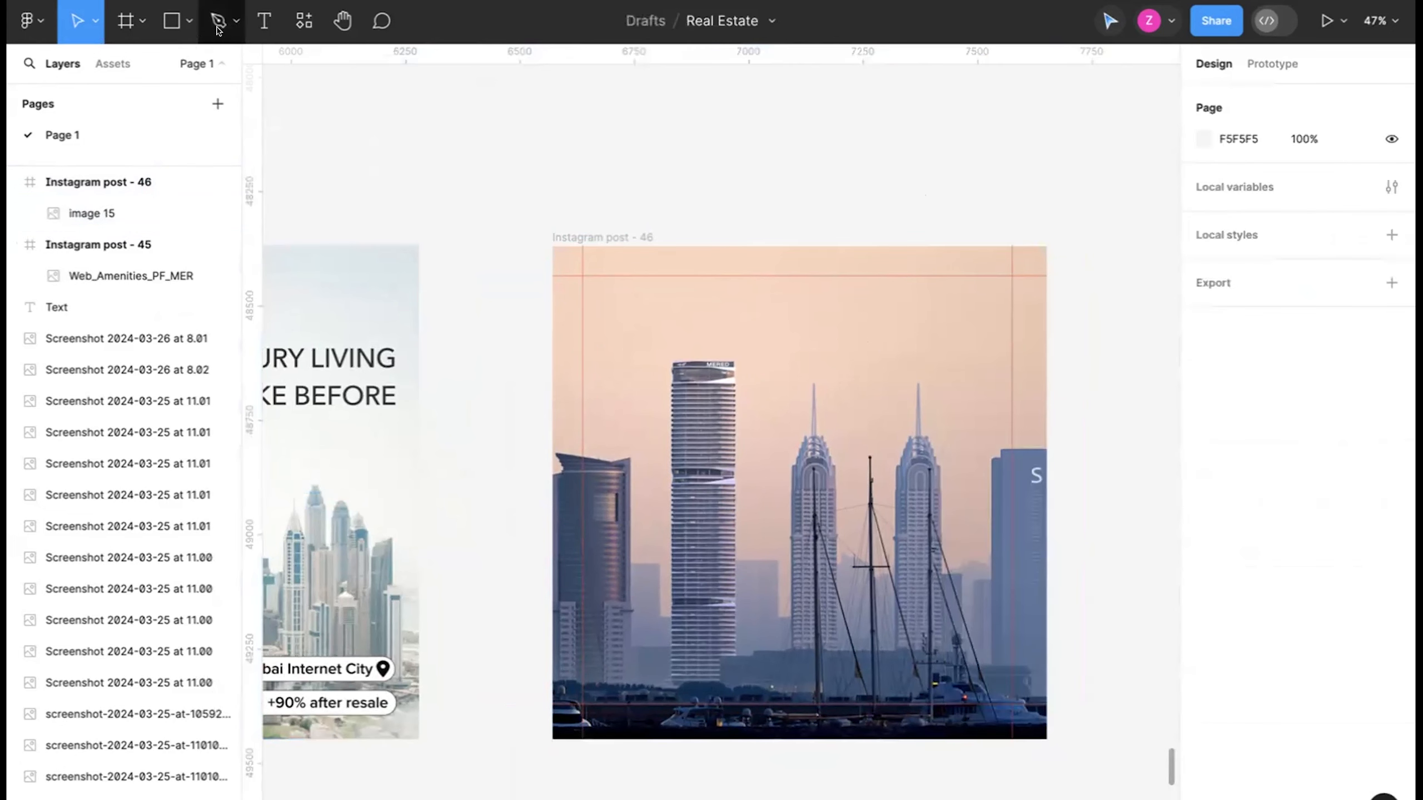
# Add the placeholder text "SOME TEXT" in the sky of the new frame and place it at X 595, Y 137.
pyautogui.click(251, 26)
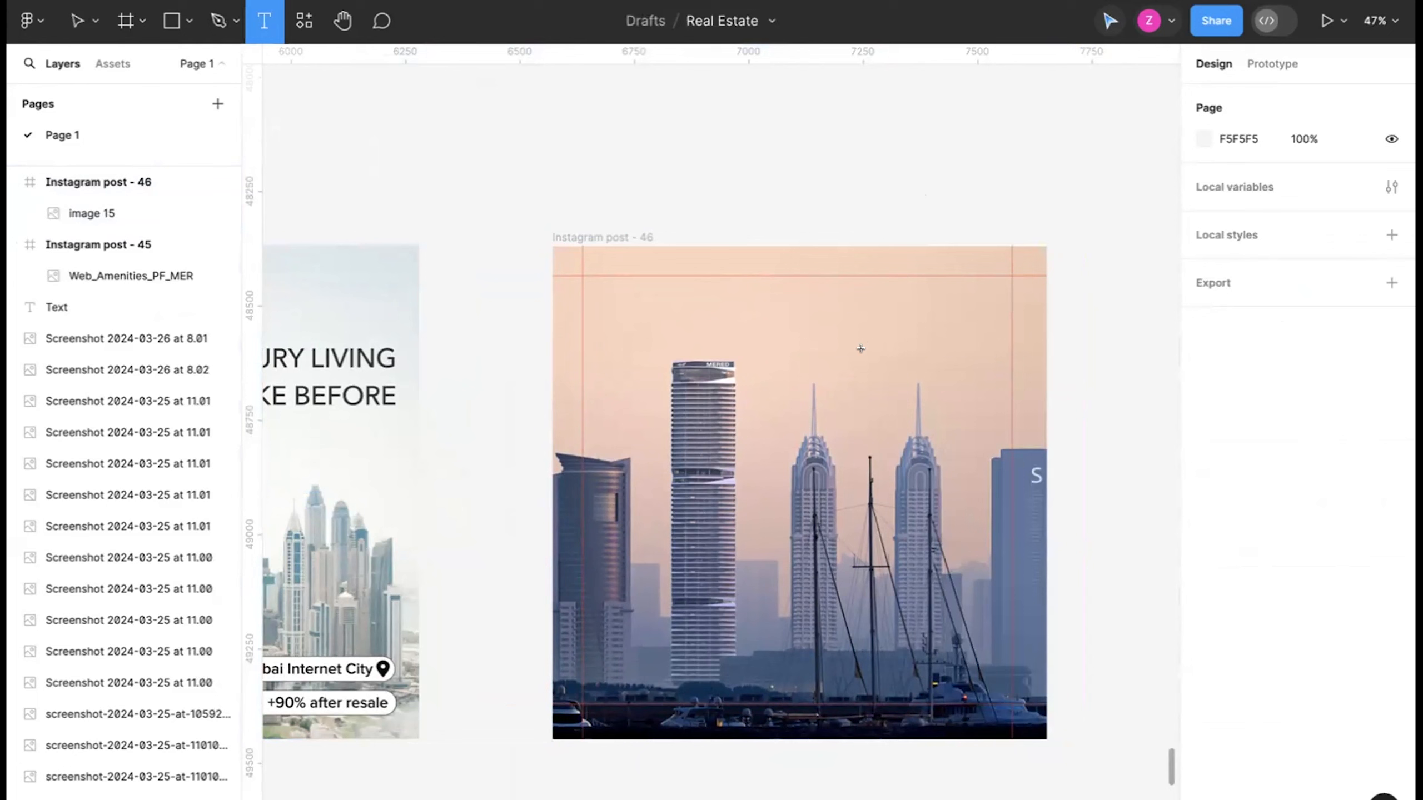
pyautogui.click(784, 303)
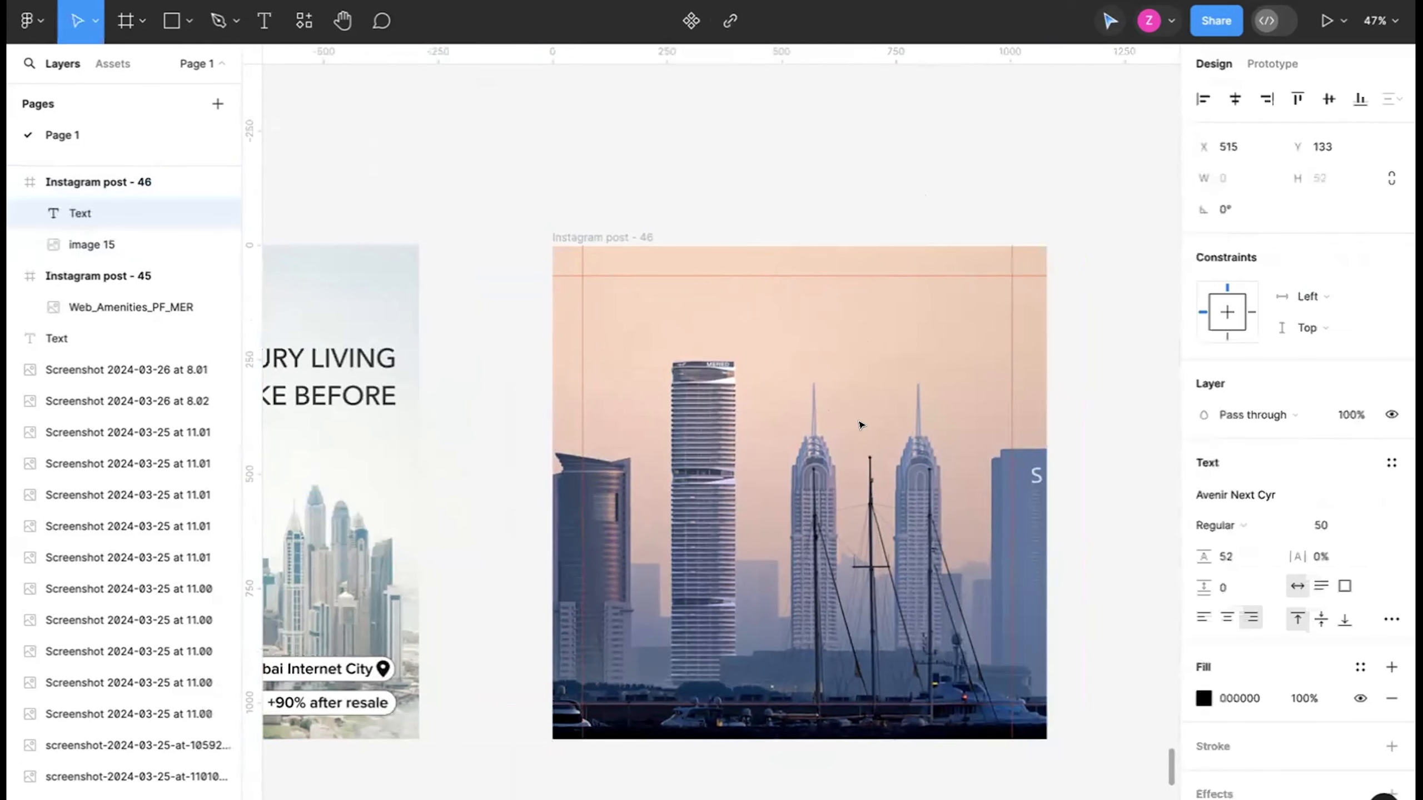
pyautogui.write('SOME TEXT')
pyautogui.press('Escape')
pyautogui.moveTo(734, 316); pyautogui.dragTo(896, 319)
# Replace the placeholder text with the "Luxury Living Unlike Before" headline copied from the Iconic V2 ad.
pyautogui.scroll(-3, 897, 319)
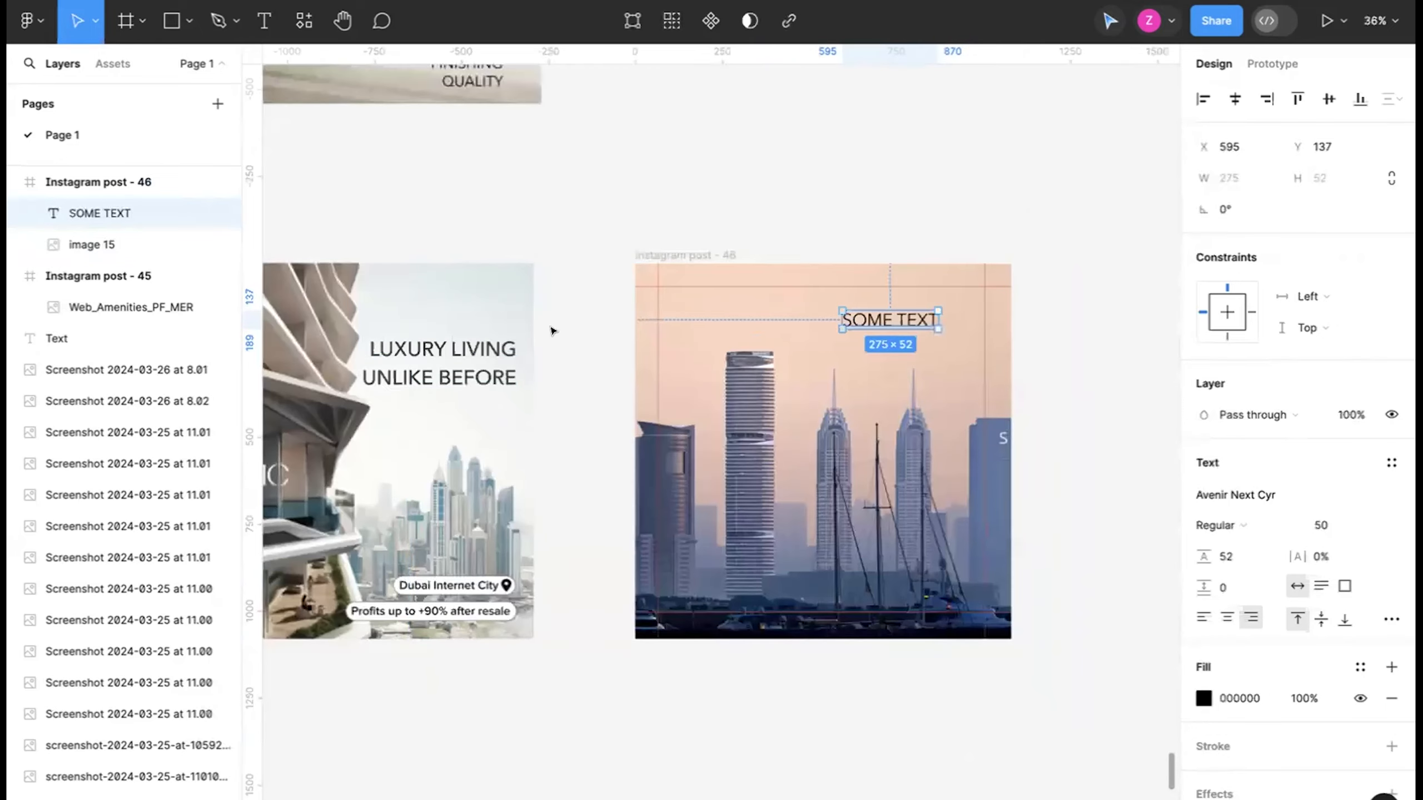
pyautogui.doubleClick(450, 346)
pyautogui.hotkey('ctrl', 'c')
pyautogui.scroll(5, 853, 360)
pyautogui.doubleClick(919, 284)
pyautogui.hotkey('ctrl', 'v')
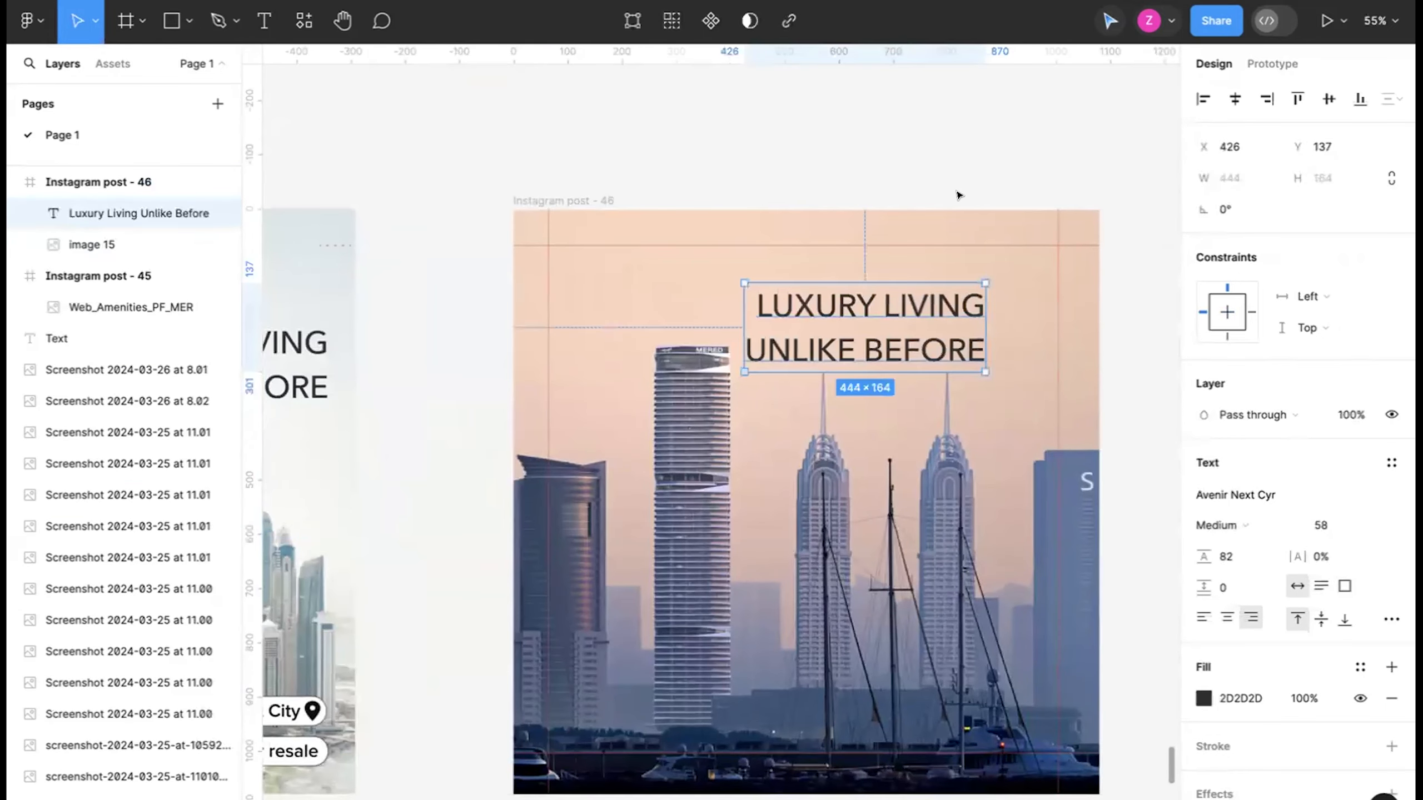
# Move the headline to X 518, Y 105 in the sky and set its font size to 69.
pyautogui.moveTo(910, 310); pyautogui.dragTo(958, 291)
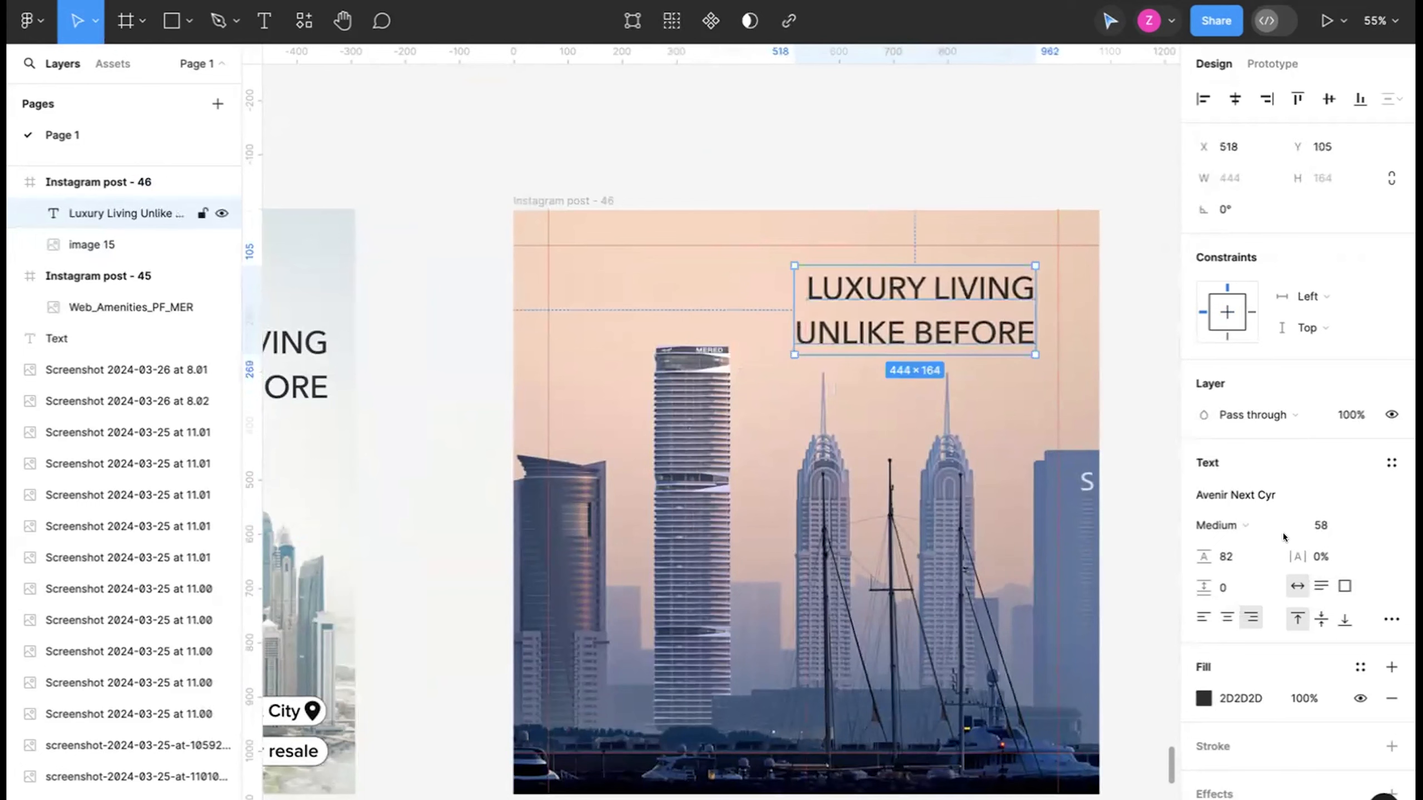
pyautogui.moveTo(1309, 526); pyautogui.dragTo(1327, 525)
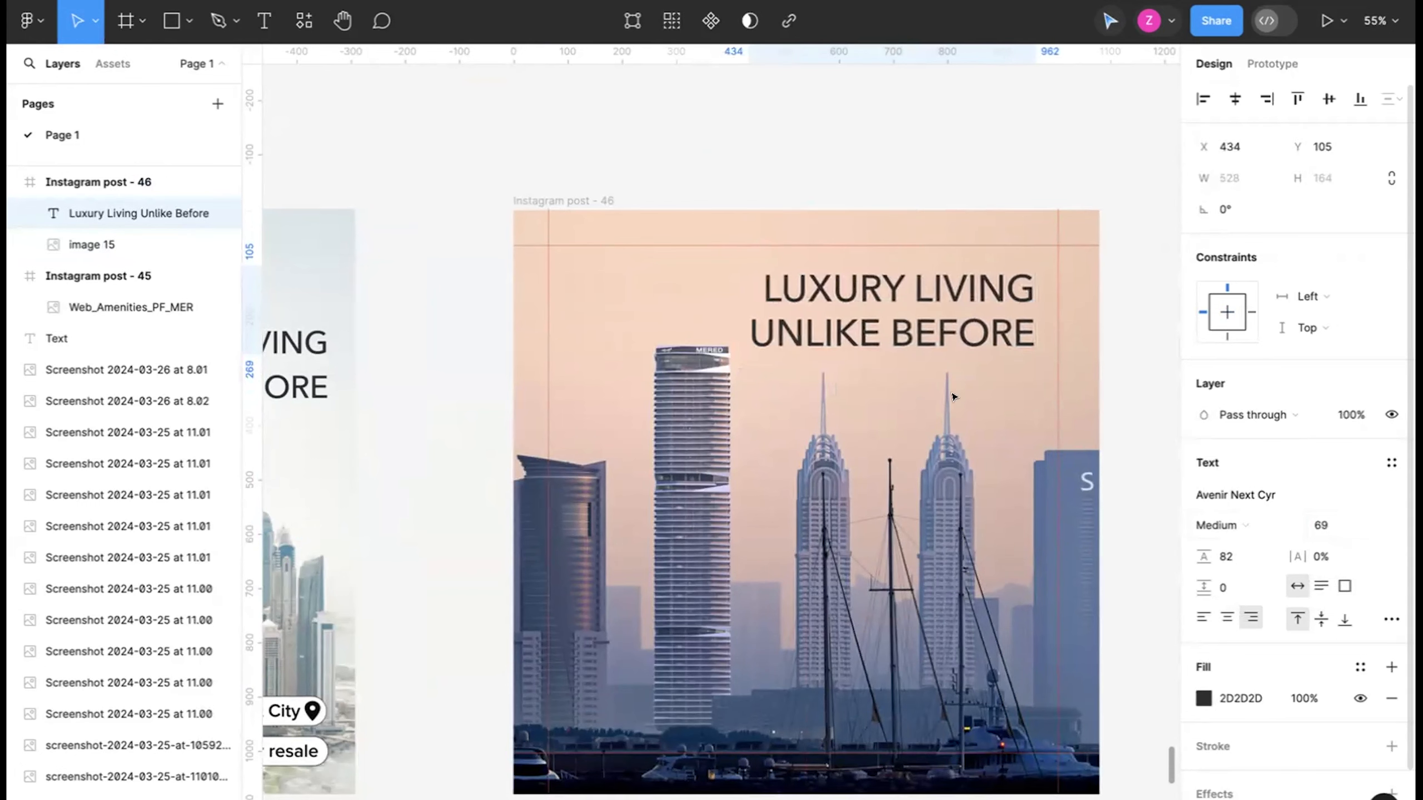
pyautogui.click(829, 151)
pyautogui.hscroll(1, 784, 141)
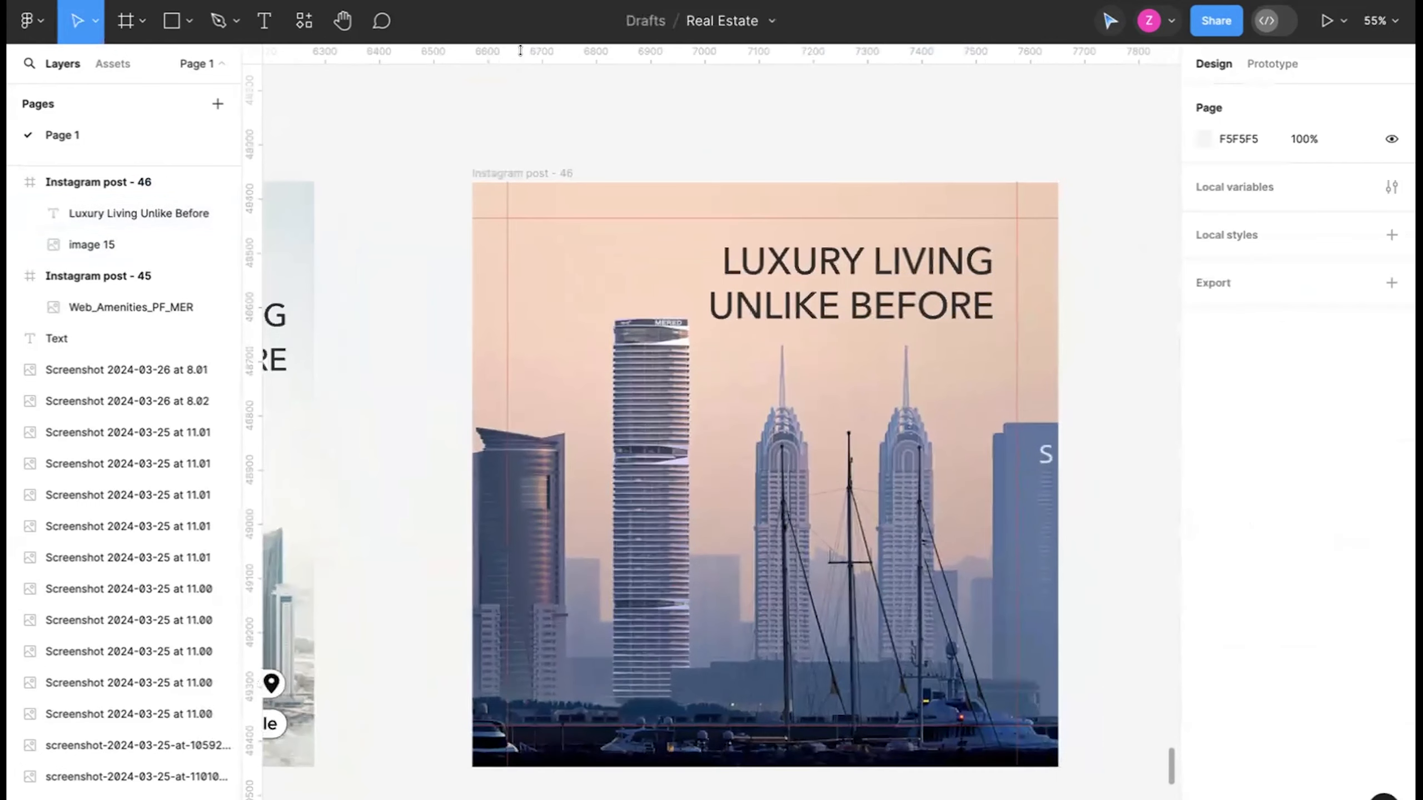
pyautogui.click(186, 37)
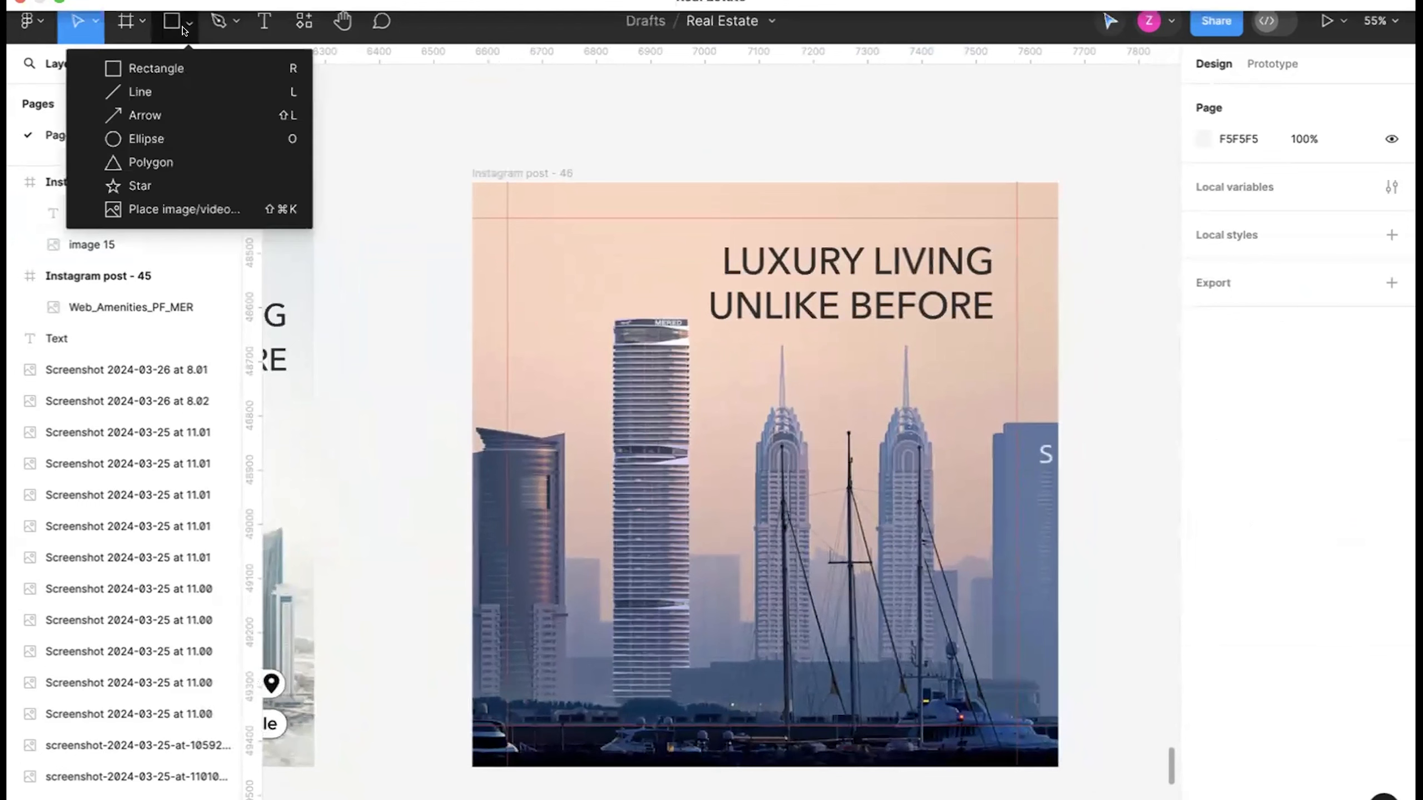
pyautogui.click(154, 61)
pyautogui.moveTo(743, 333)
pyautogui.mouseDown()
pyautogui.moveTo(914, 473)
pyautogui.moveTo(1011, 655)
pyautogui.moveTo(1021, 707)
pyautogui.moveTo(1059, 724)
pyautogui.mouseUp()
pyautogui.moveTo(954, 609); pyautogui.dragTo(944, 605)
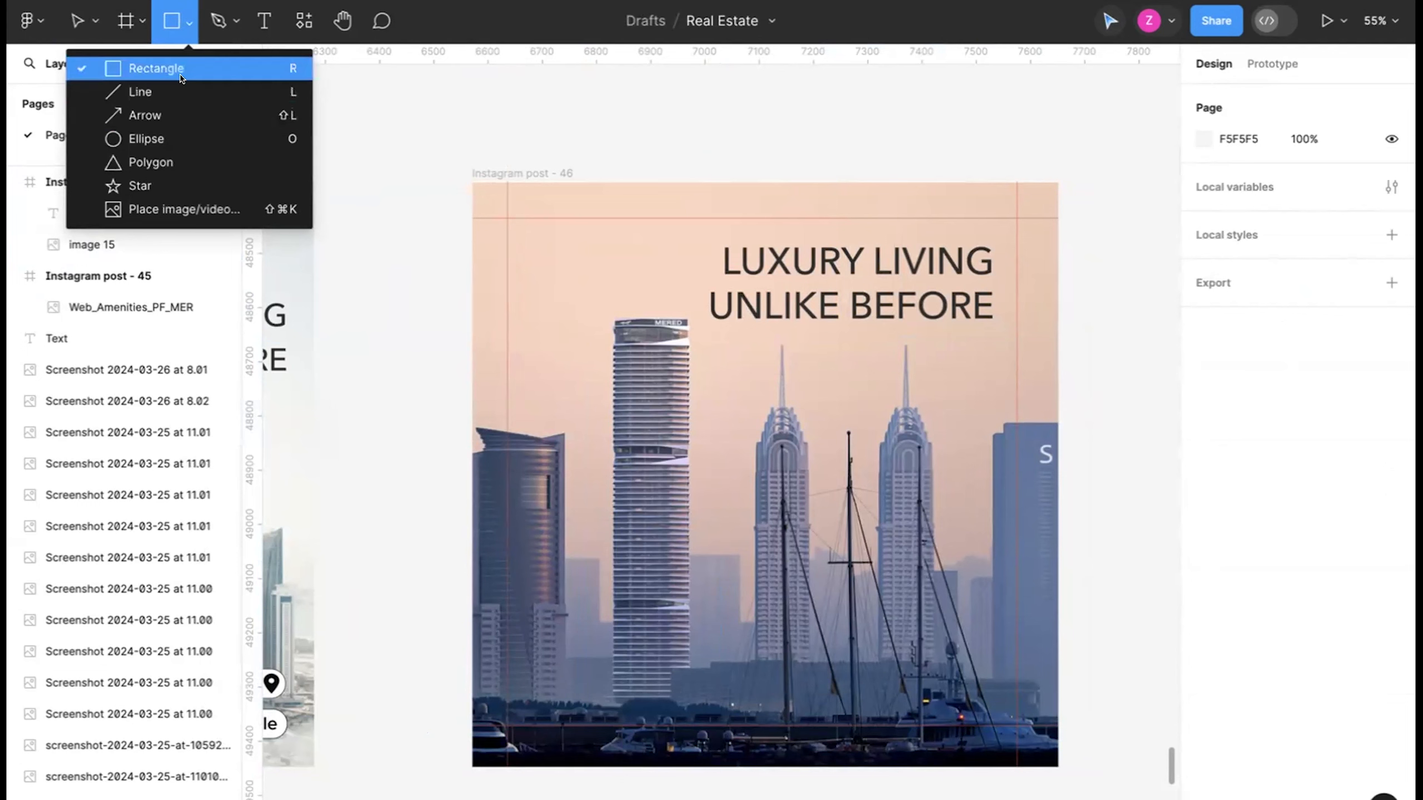
# Draw a rectangle about 712 × 703 below the headline, covering the twin towers, and open its fill opacity for editing.
pyautogui.click(160, 68)
pyautogui.moveTo(718, 332); pyautogui.dragTo(1105, 714)
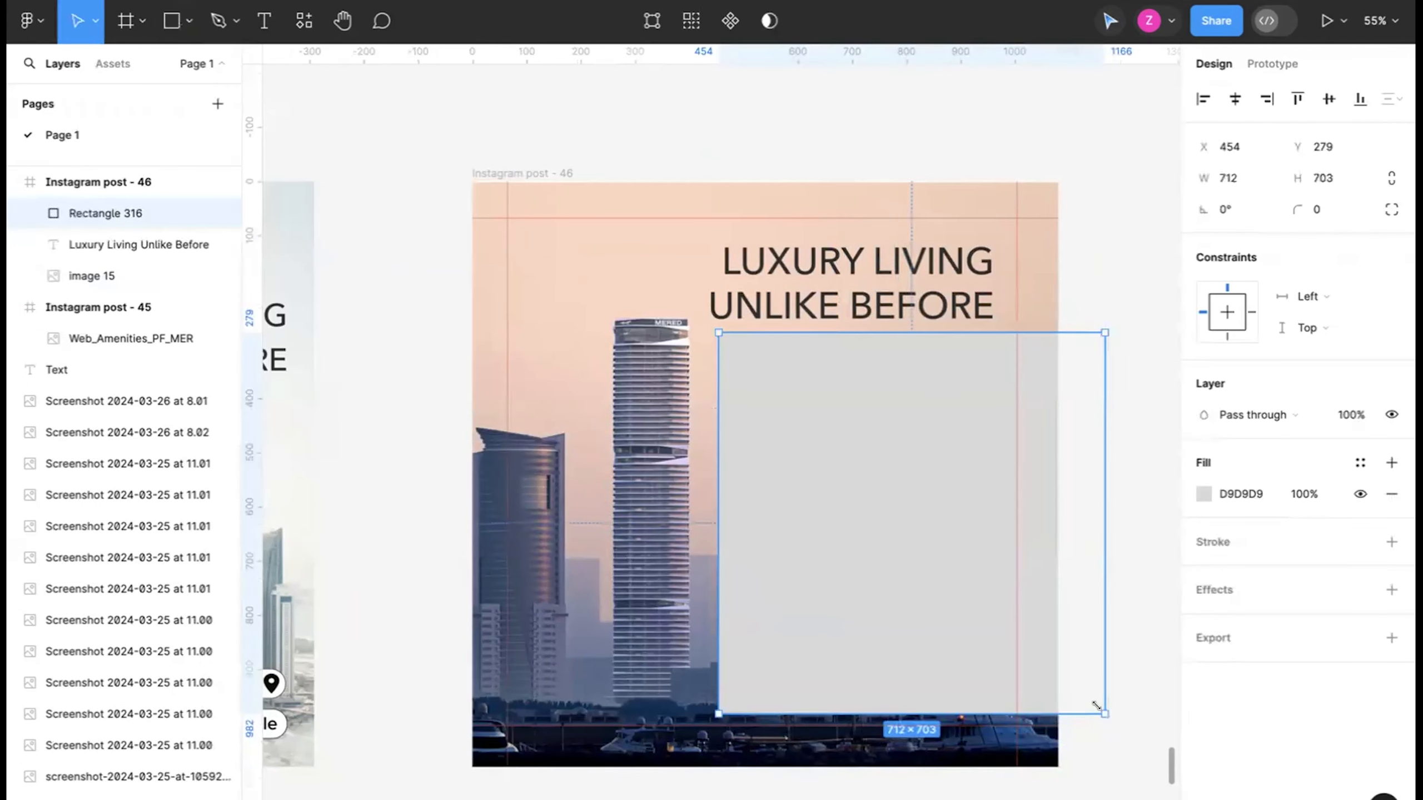
pyautogui.click(1304, 494)
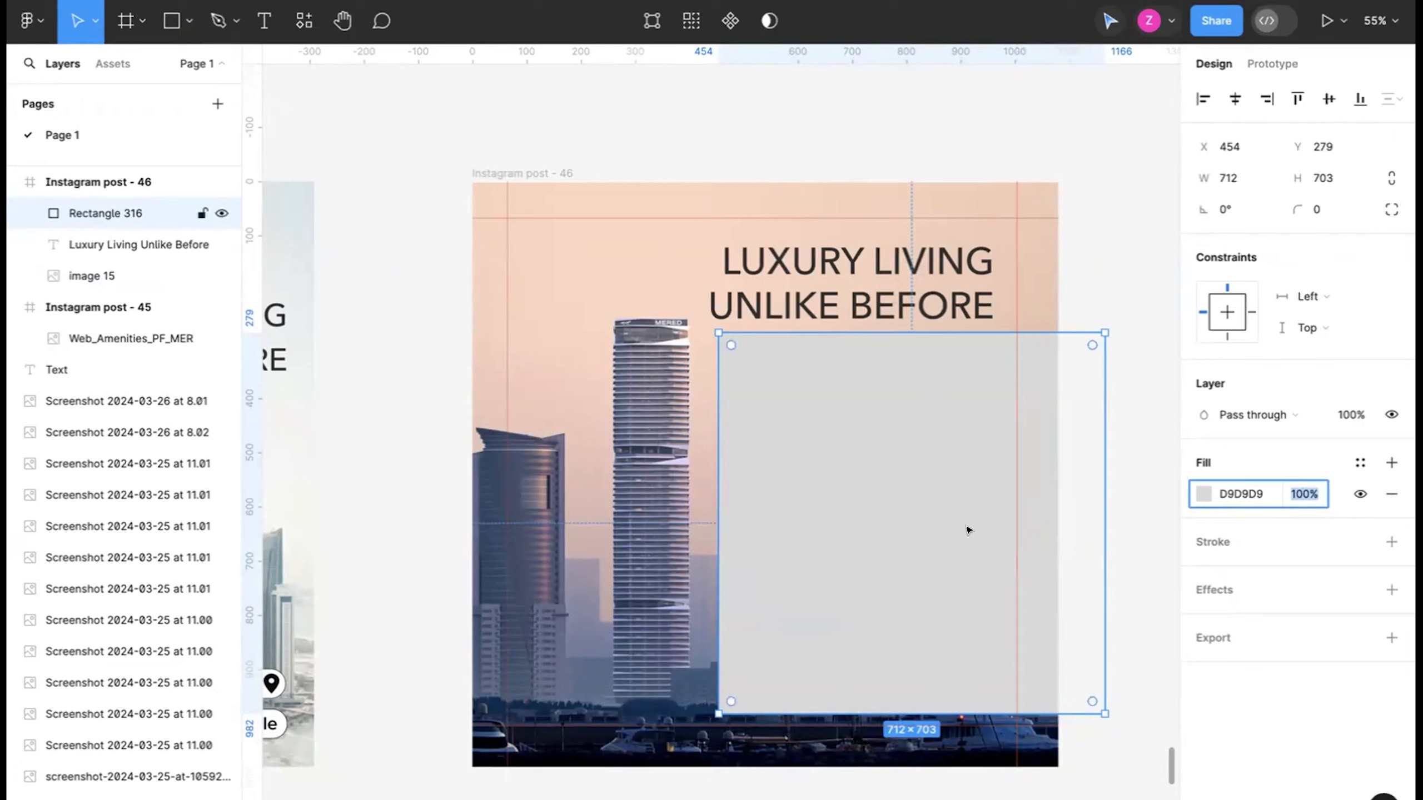